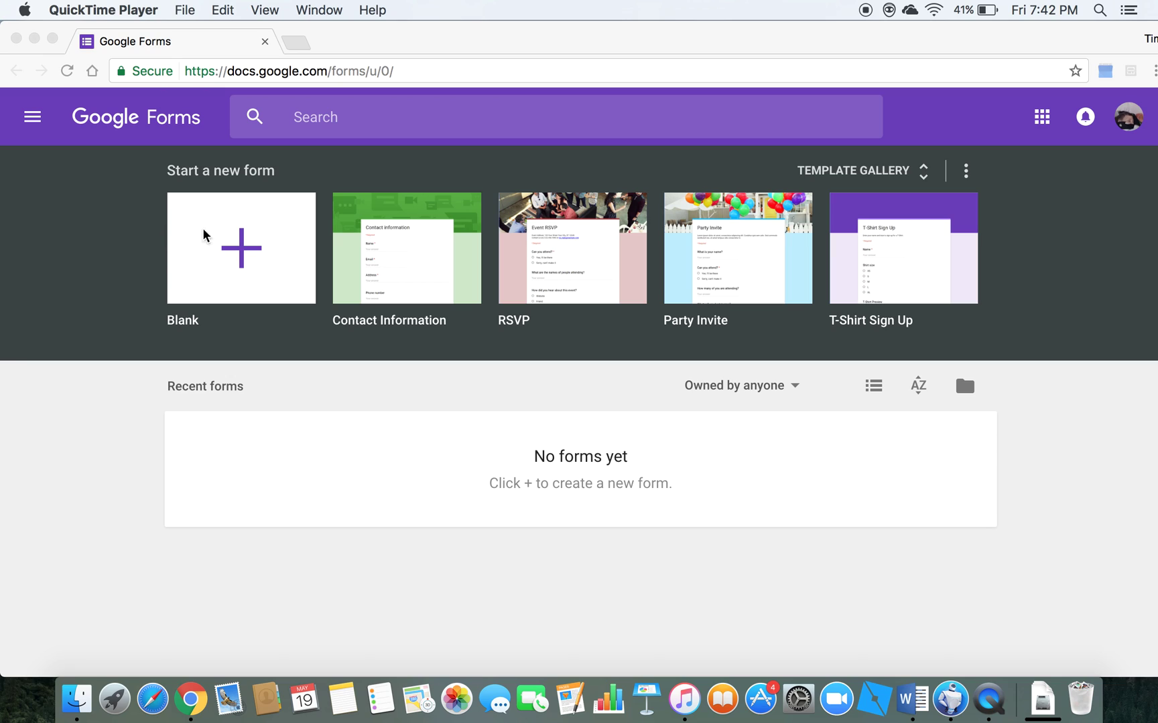
- In Chrome, create a blank form and close the 'Learn about the new Google Forms' popup
click(155, 231)
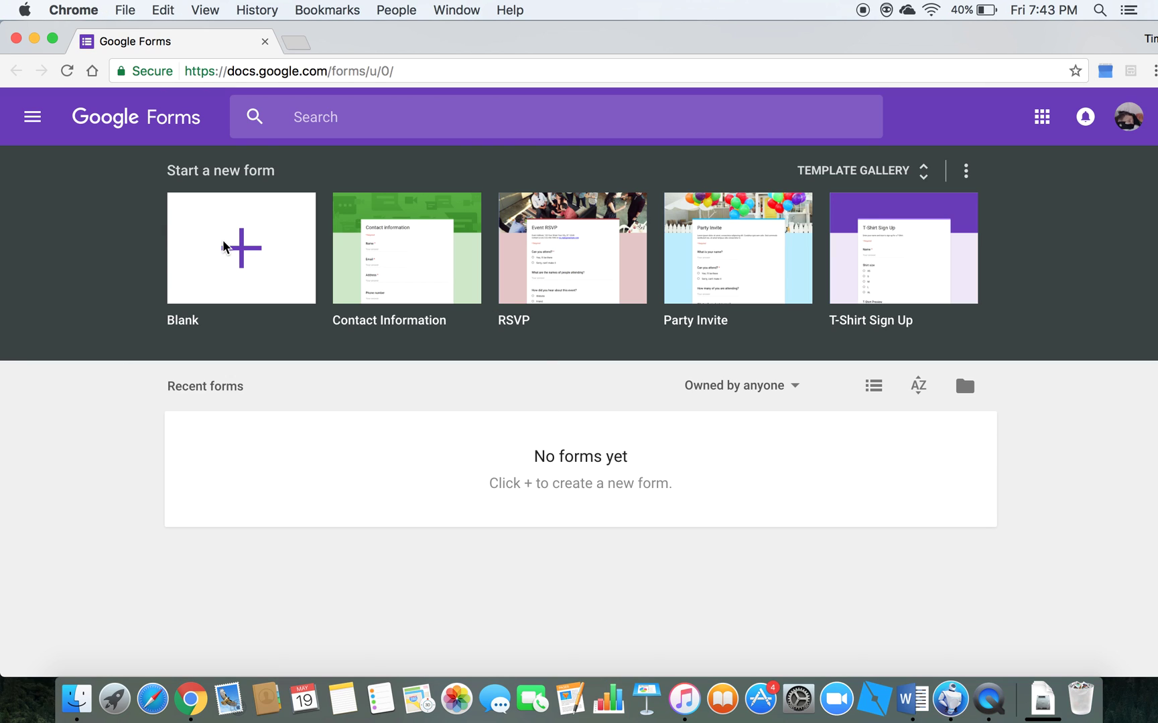
click(263, 268)
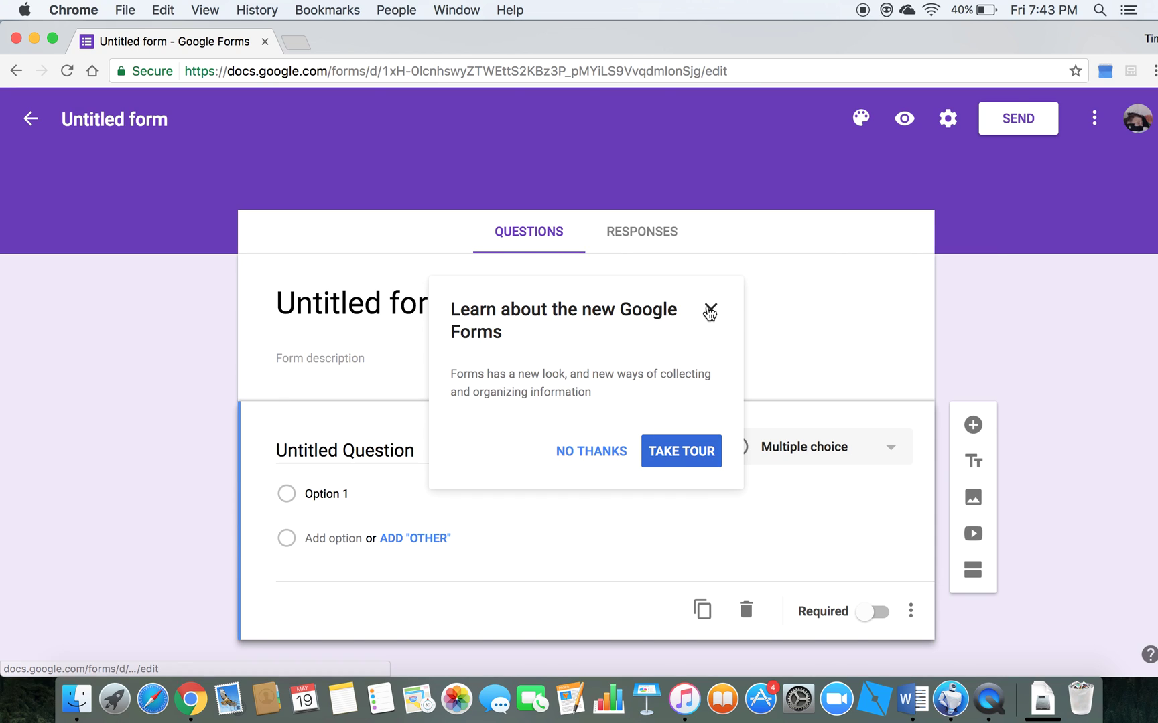
click(713, 309)
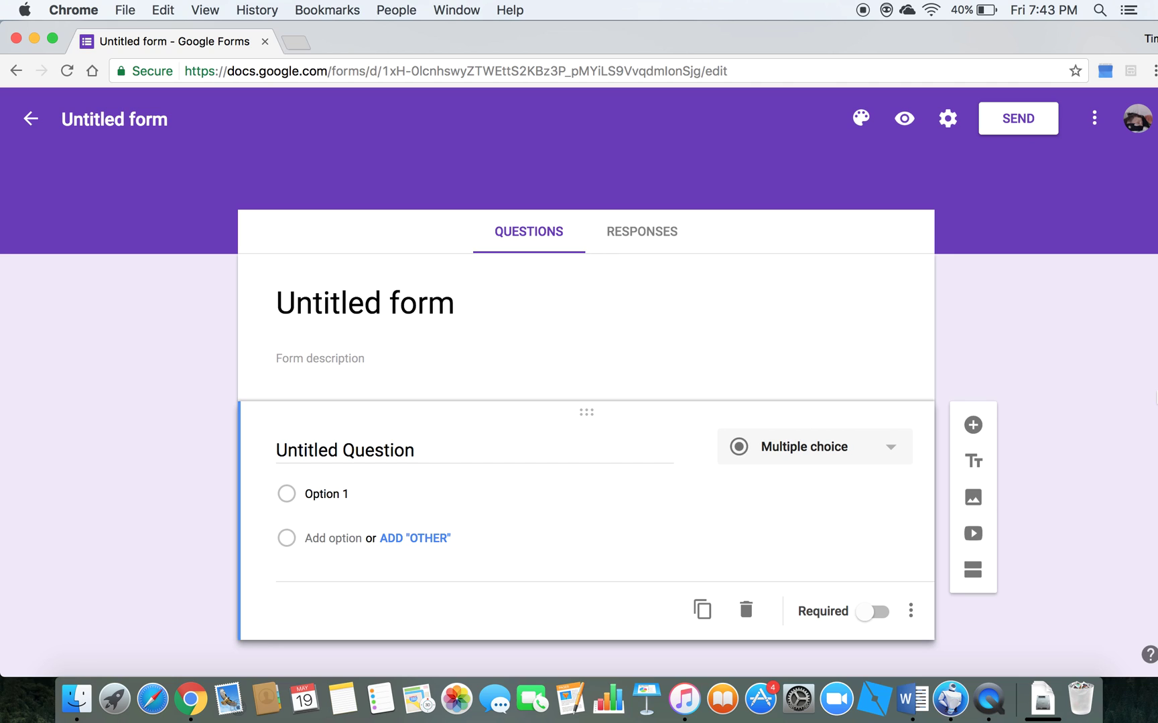
scroll(579, 415, down, 1)
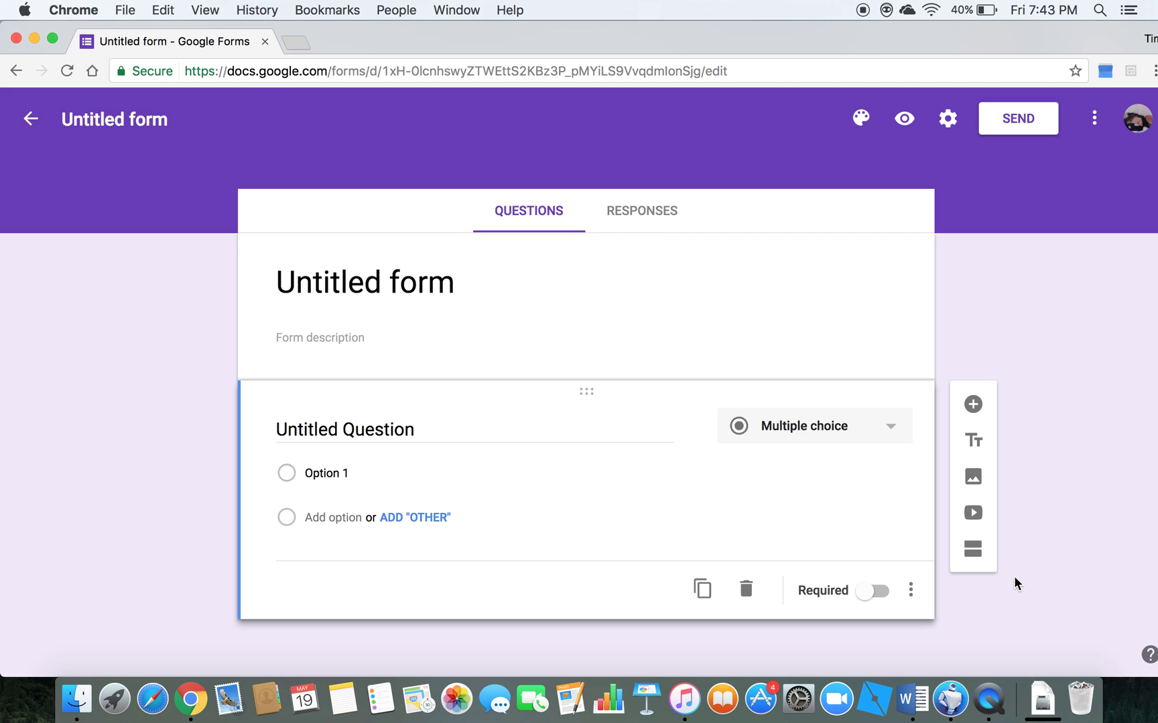
- Change the first question's title to 'Do you like ducks?'
click(909, 590)
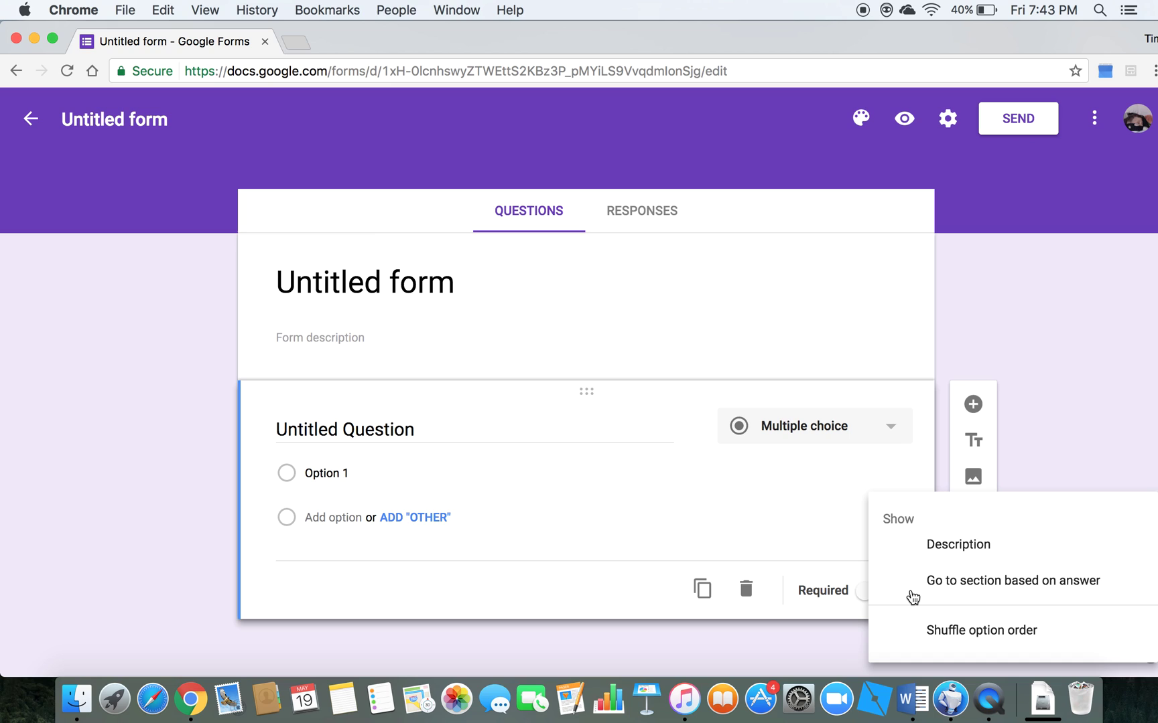
click(1128, 308)
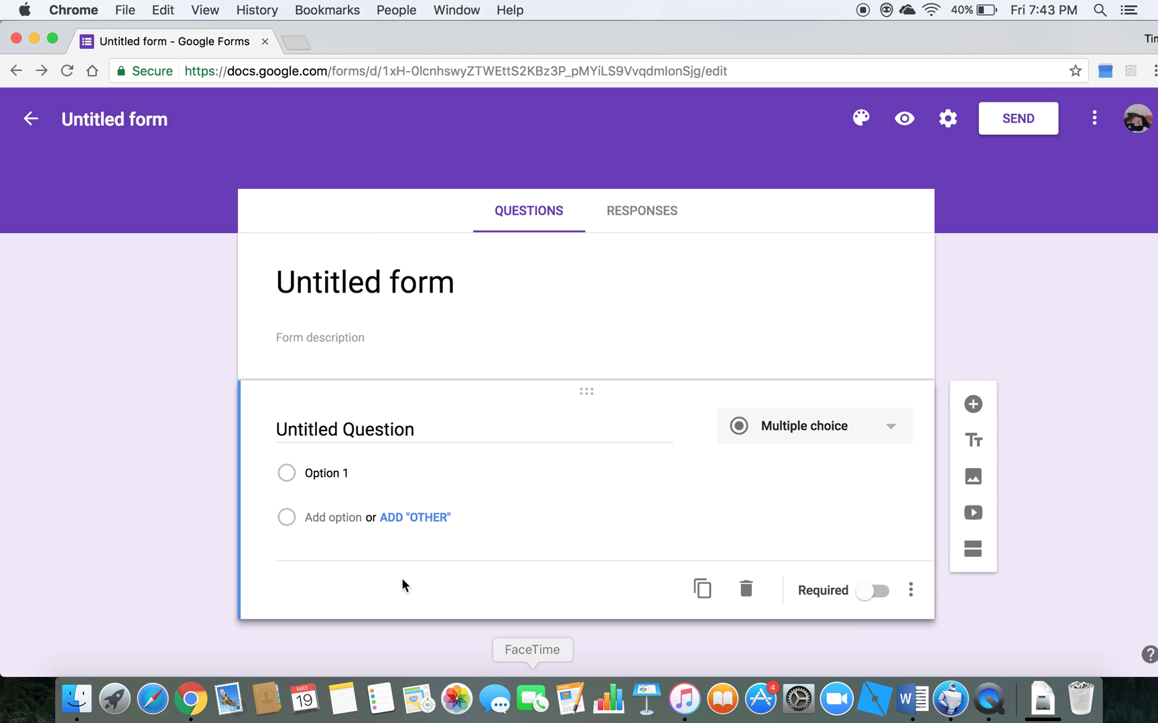
click(355, 471)
key(BackSpace)
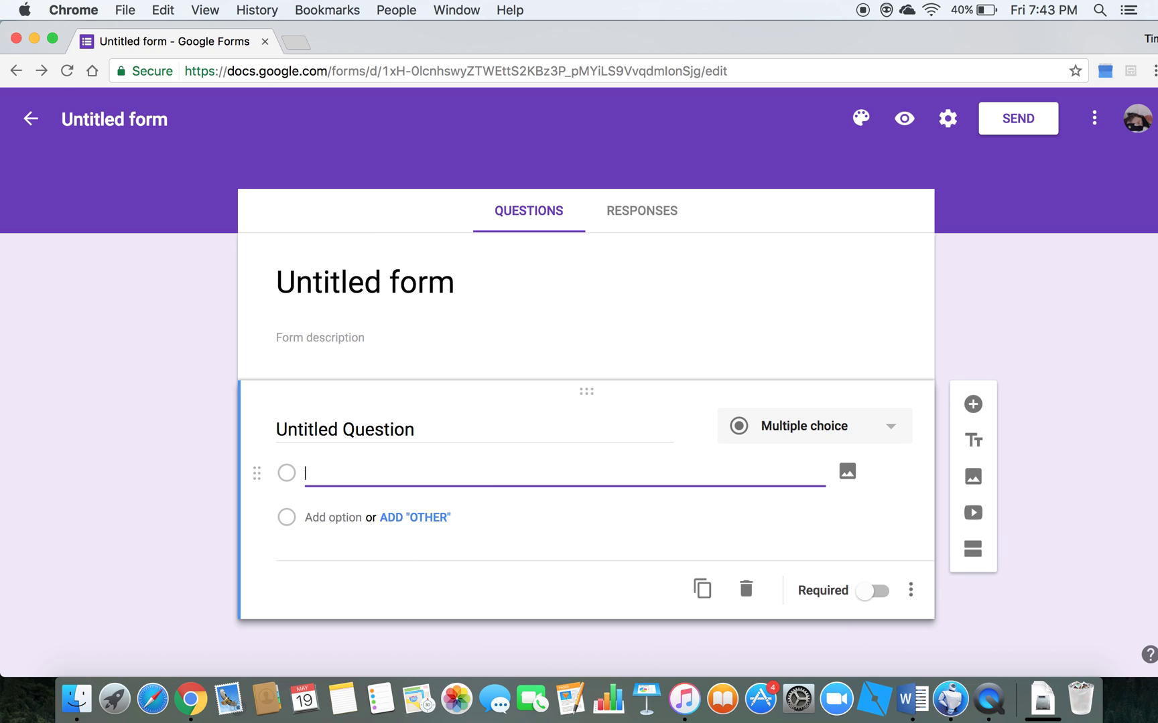
click(367, 442)
key(BackSpace)
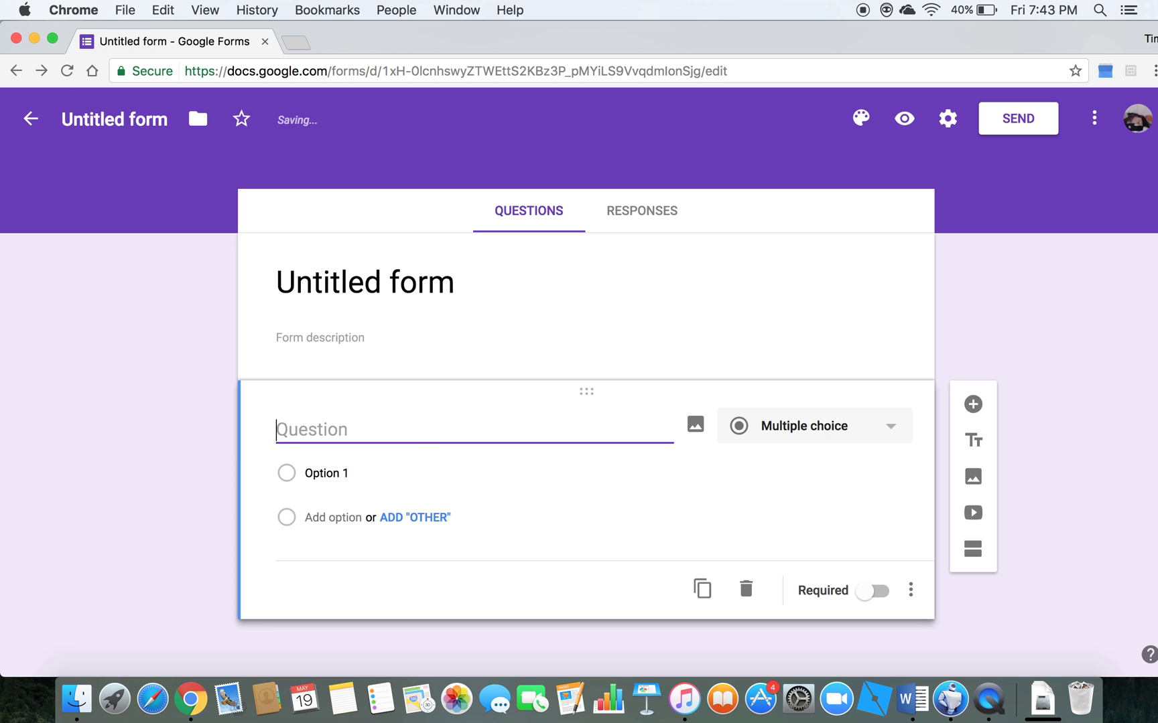
text(Do you li)
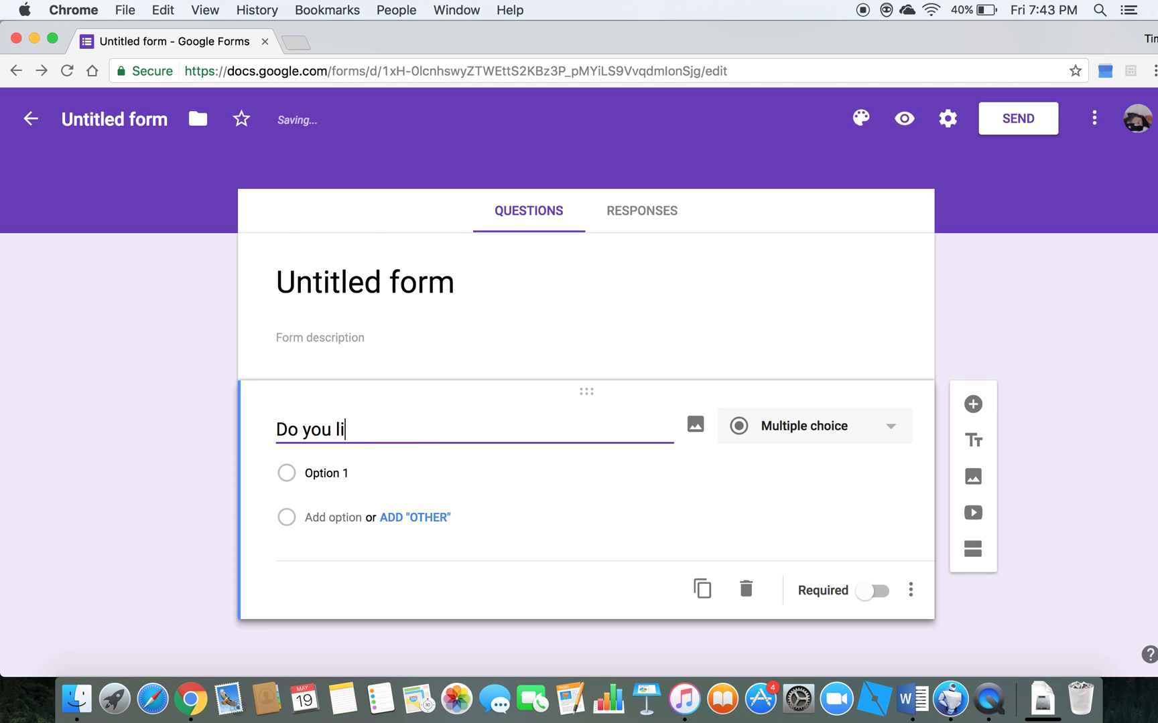
text(ke duck)
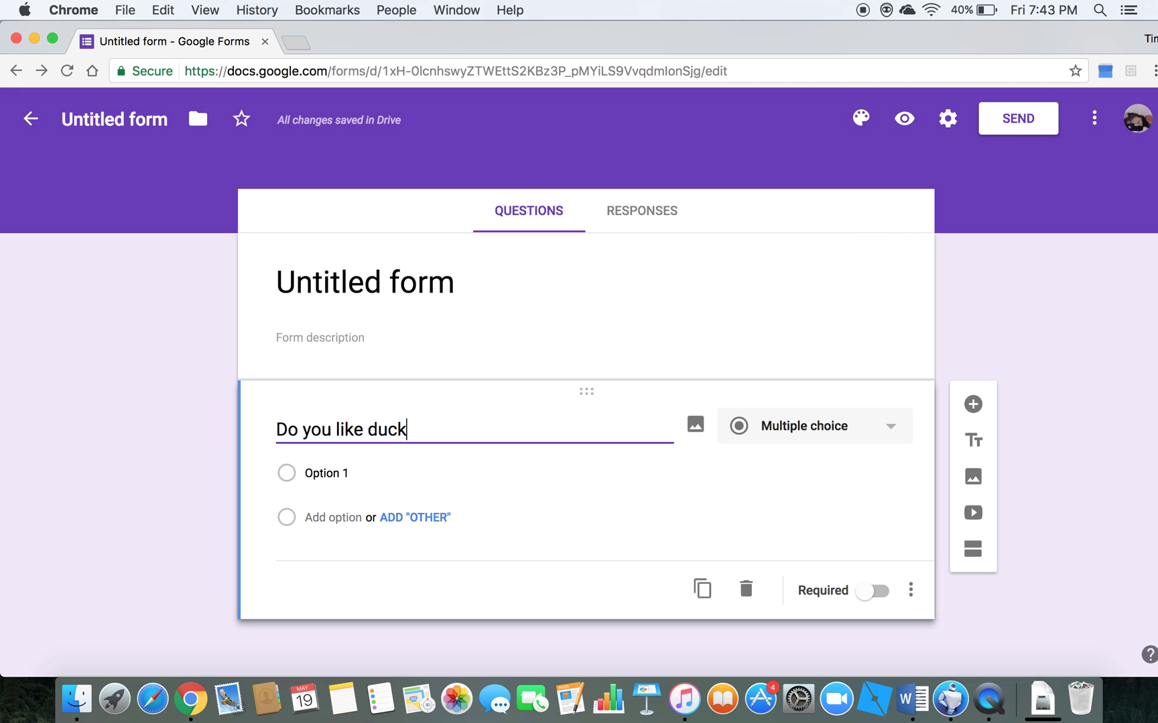
text(s?)
- Set the question's answer choices to Yes and No
click(349, 510)
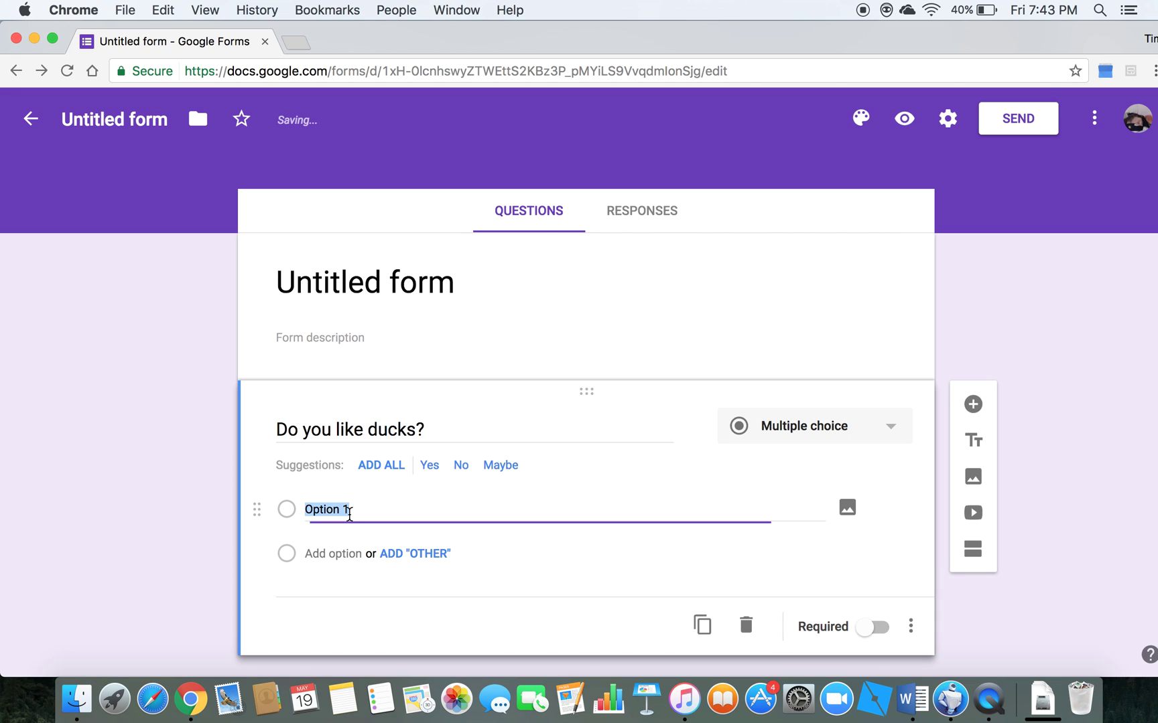
key(BackSpace)
text(Yes)
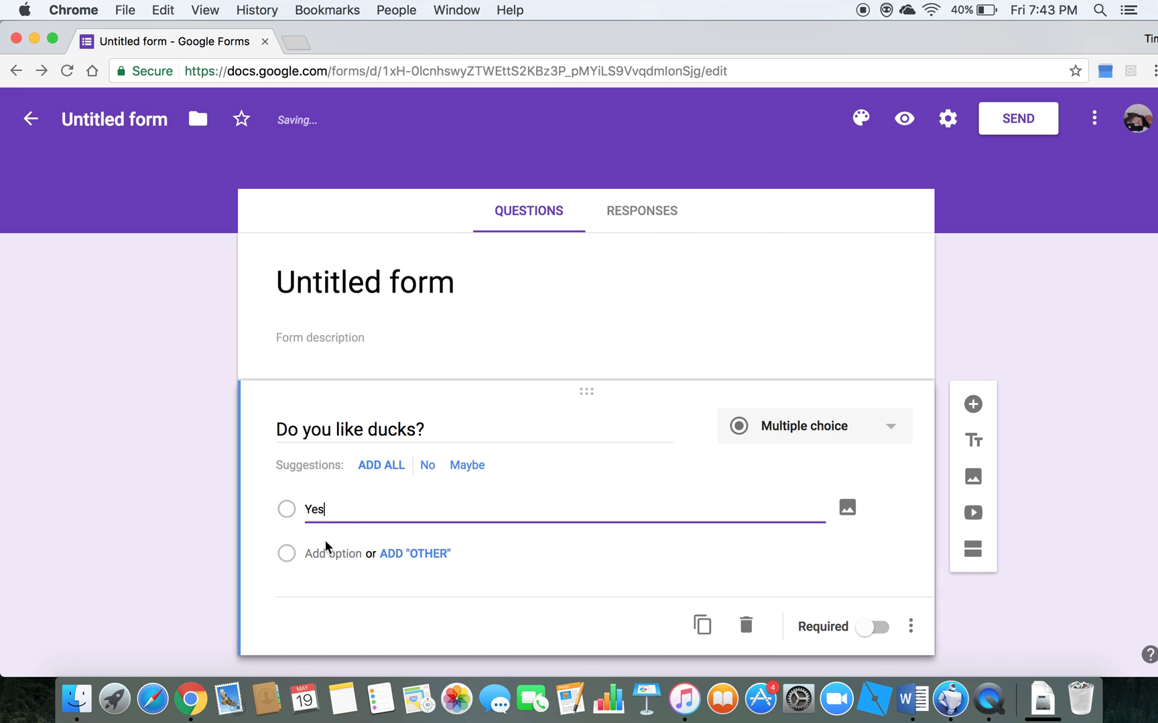
click(335, 555)
key(BackSpace)
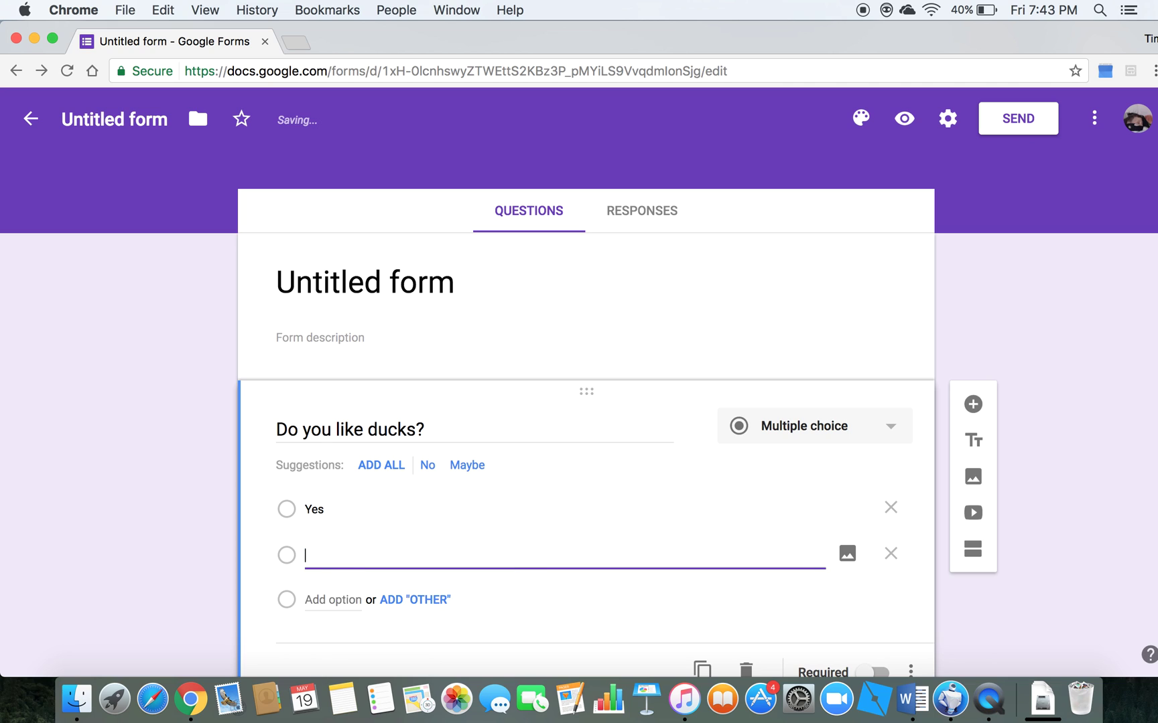
text(No)
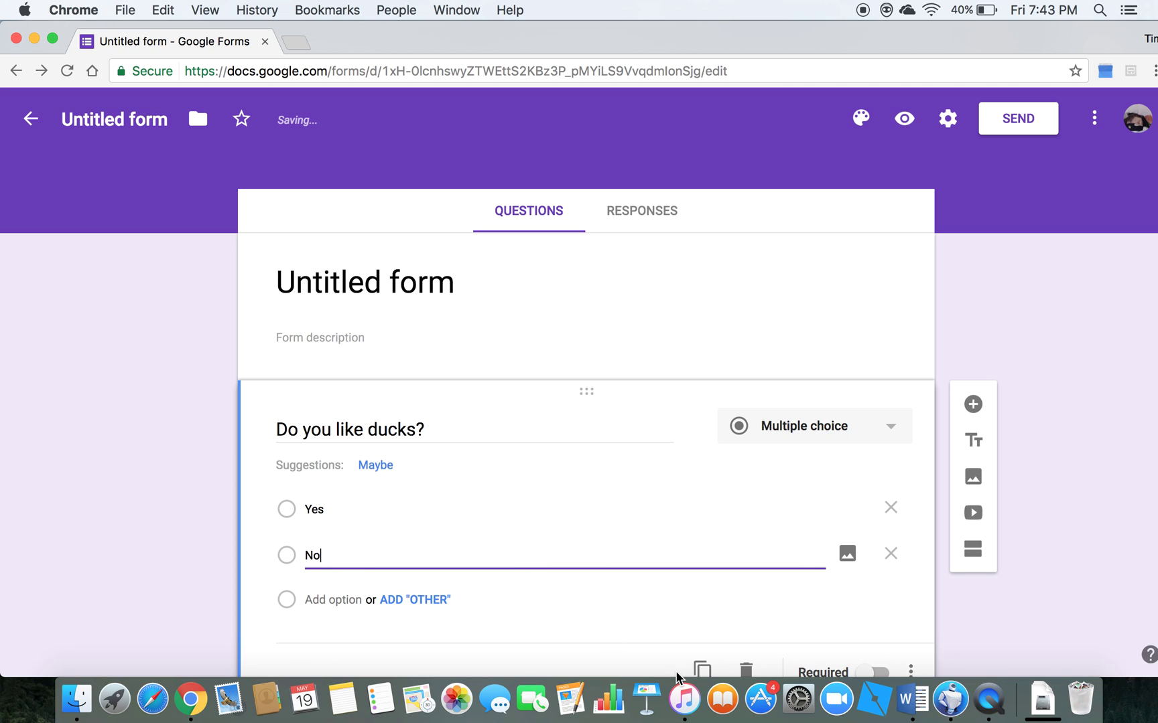
key(Tab)
- Leave the duck question's type set to Multiple choice
scroll(579, 415, down, 3)
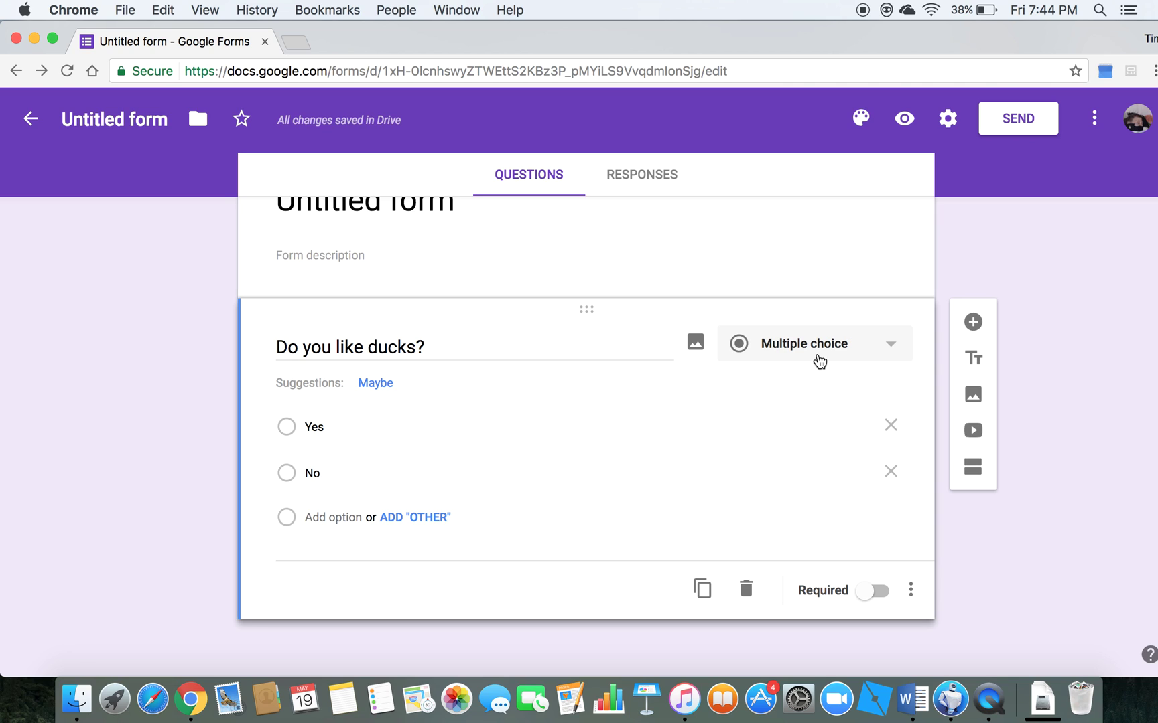
click(818, 361)
click(819, 361)
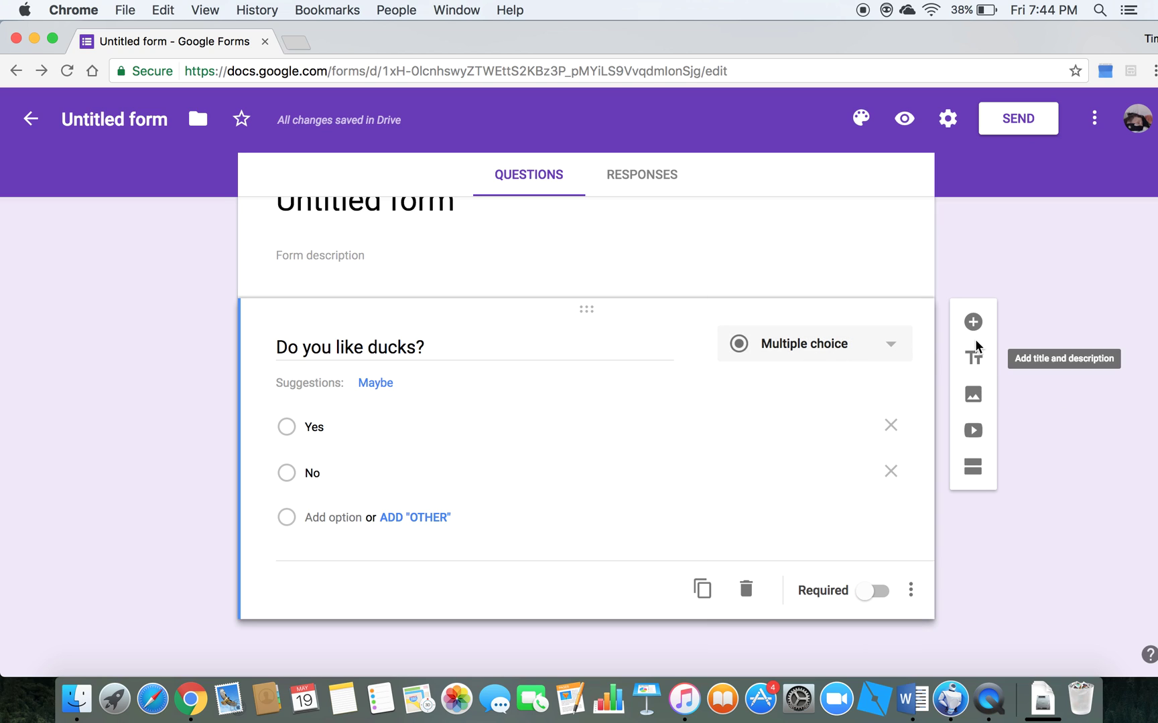
- Add a new section after the duck question and title it Ducks
click(977, 467)
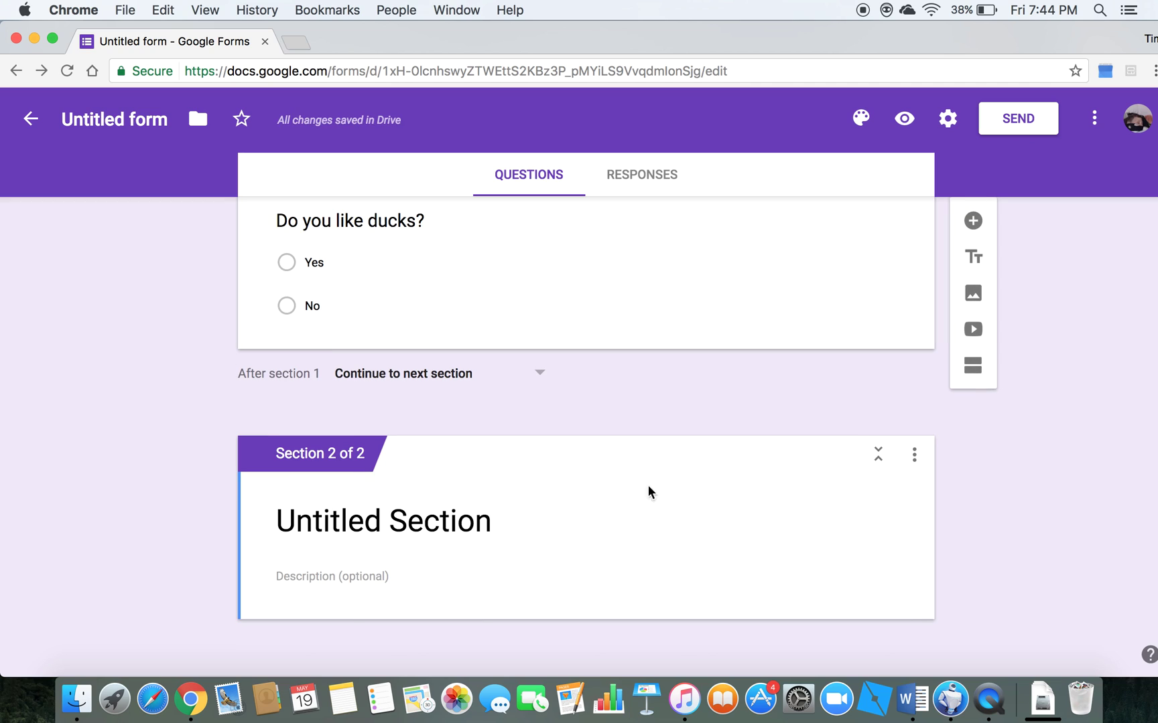
click(568, 518)
key(BackSpace)
text(Du)
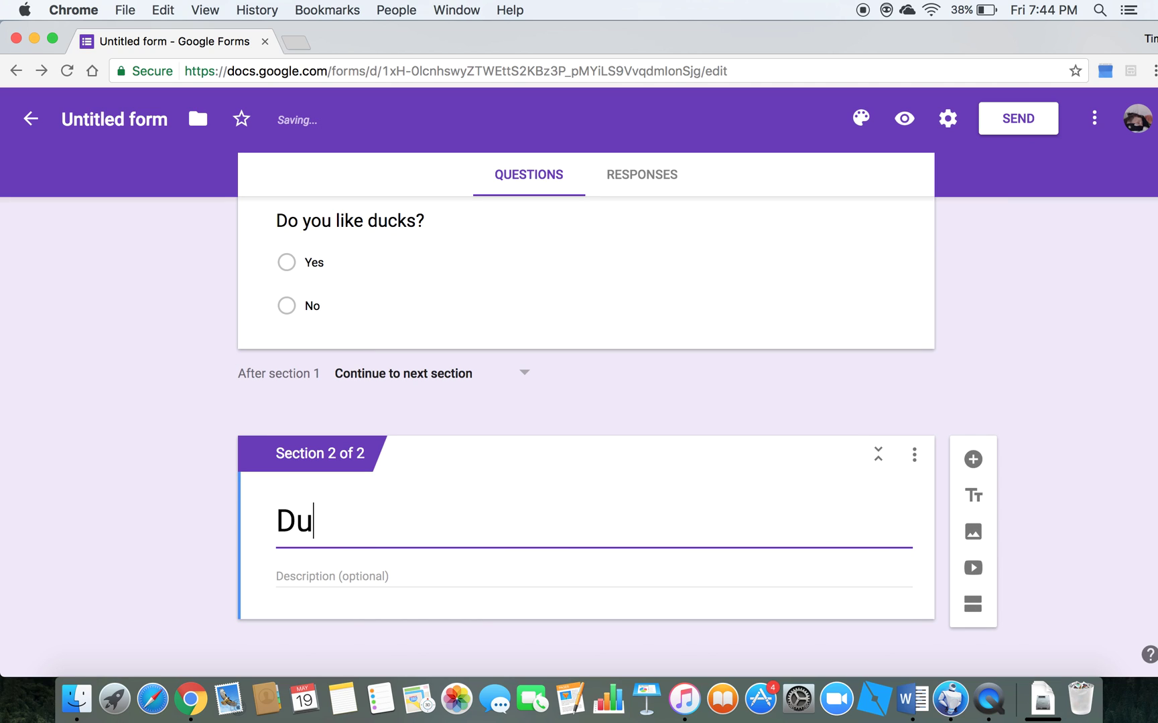
text(cks)
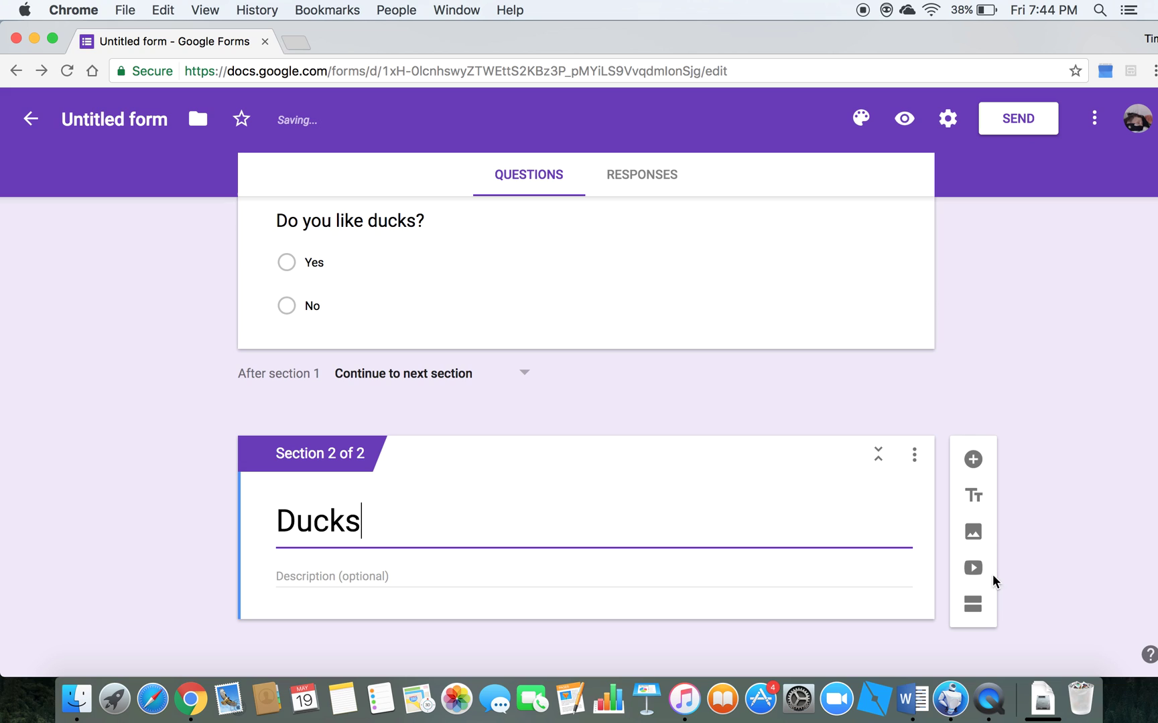
- Add a question to the Ducks section with options 'BLAH BALH' and 'BLAH'
click(974, 459)
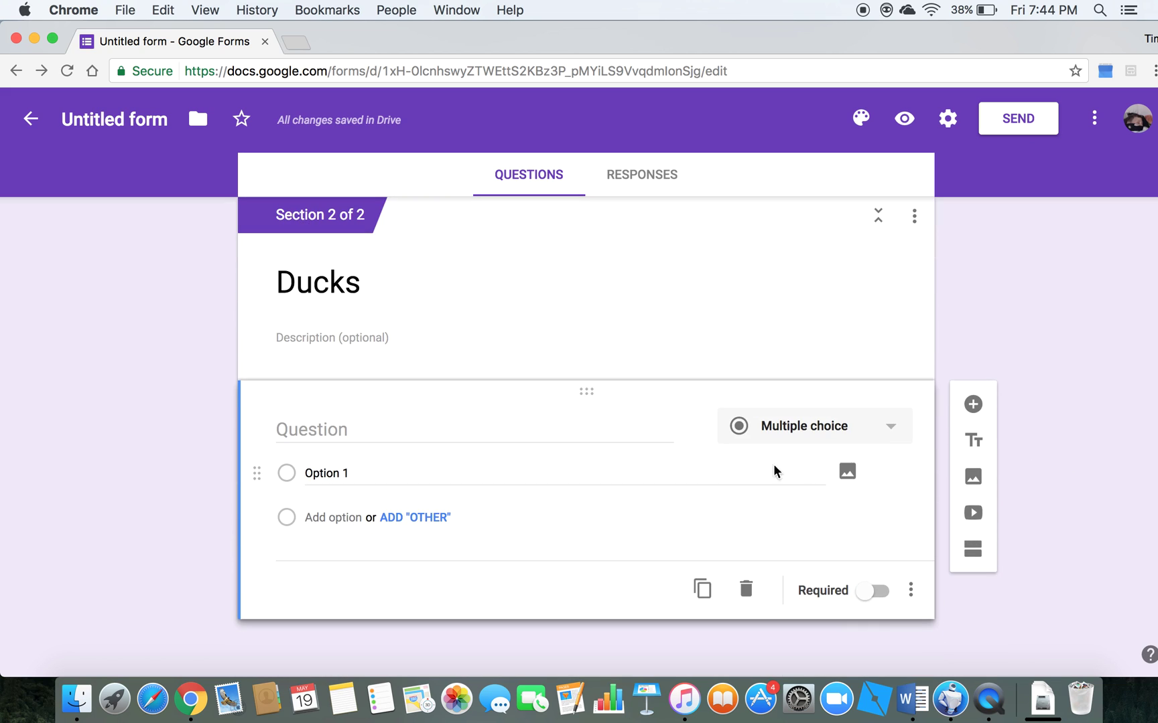
click(318, 477)
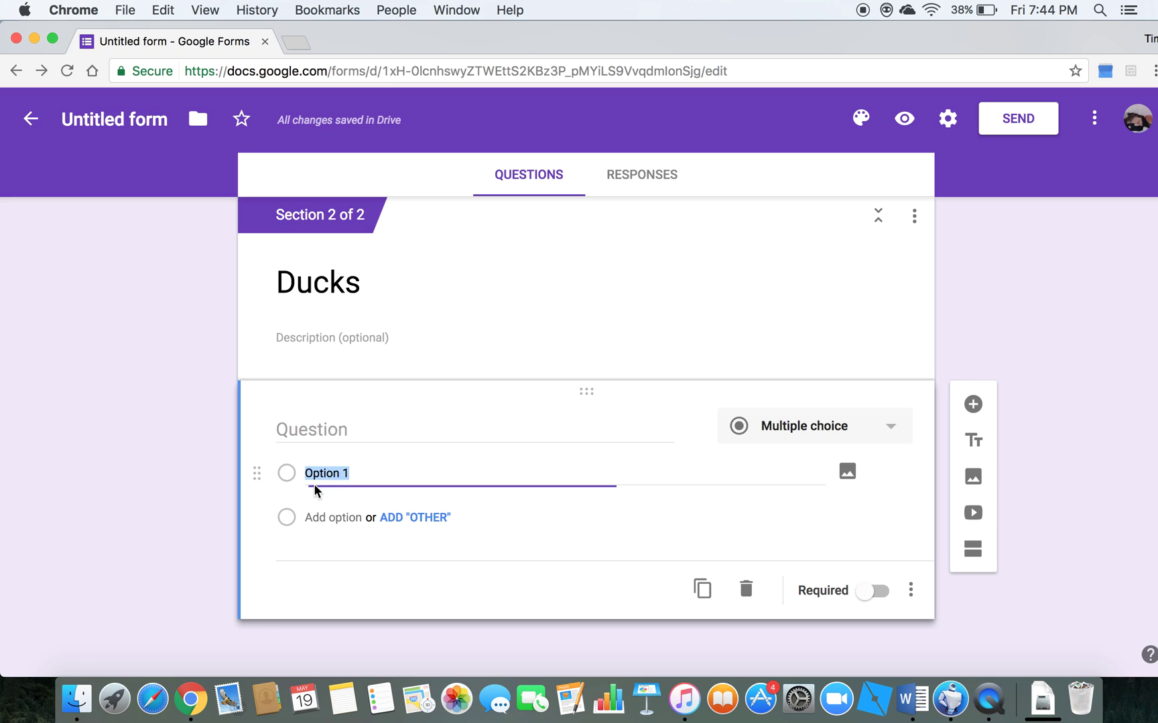
key(BackSpace)
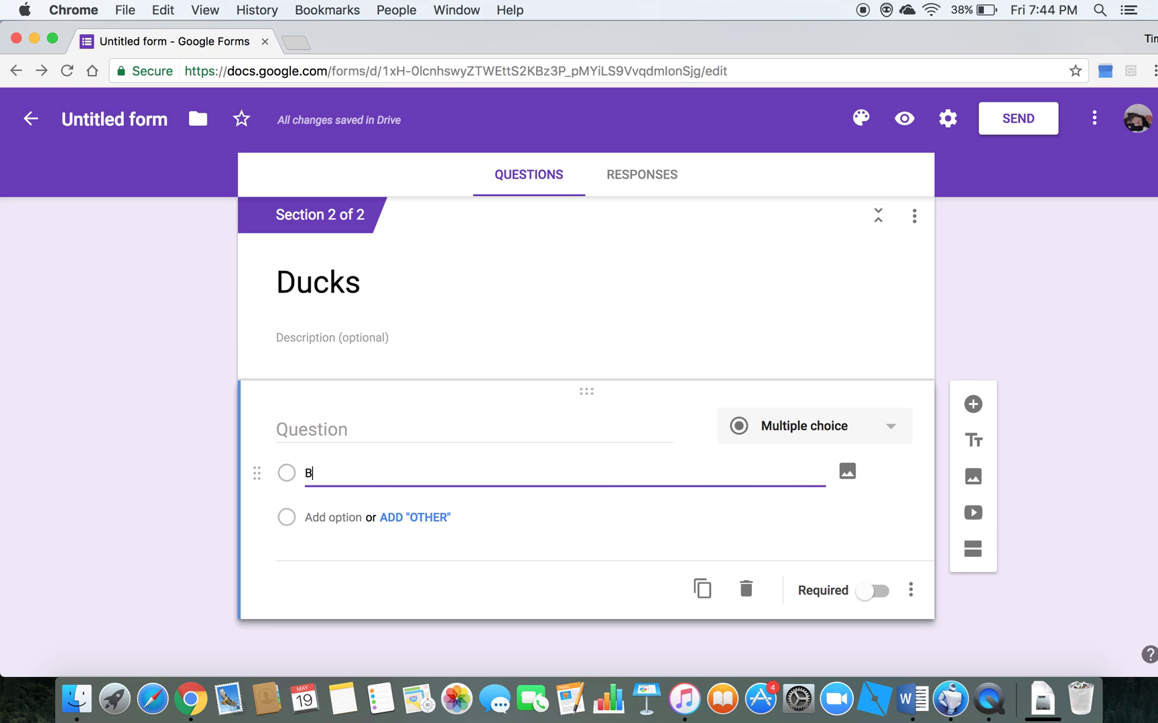
text(BLAH BALH)
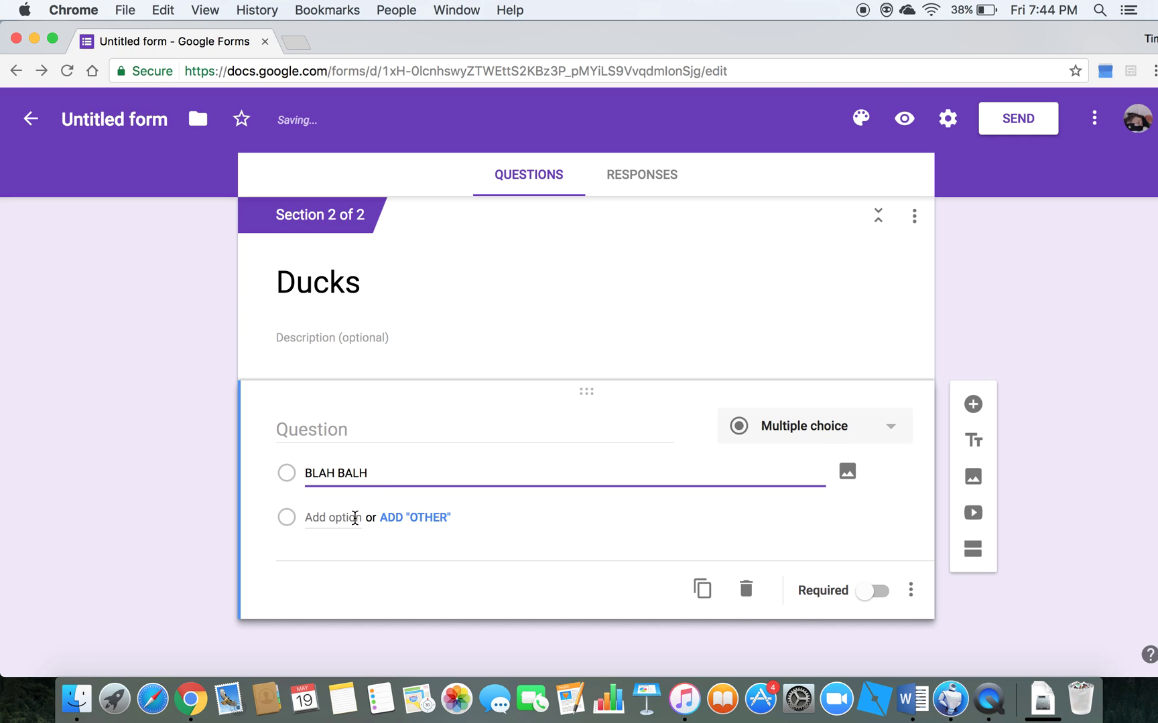
click(351, 517)
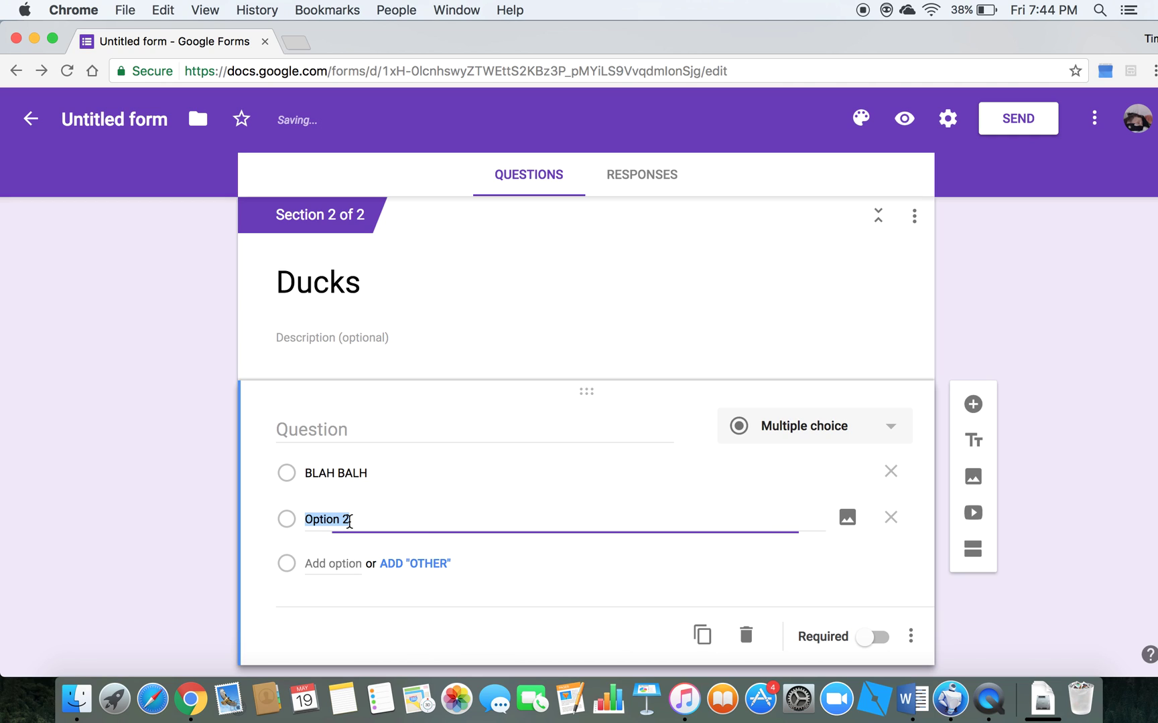
key(BackSpace)
text(BL)
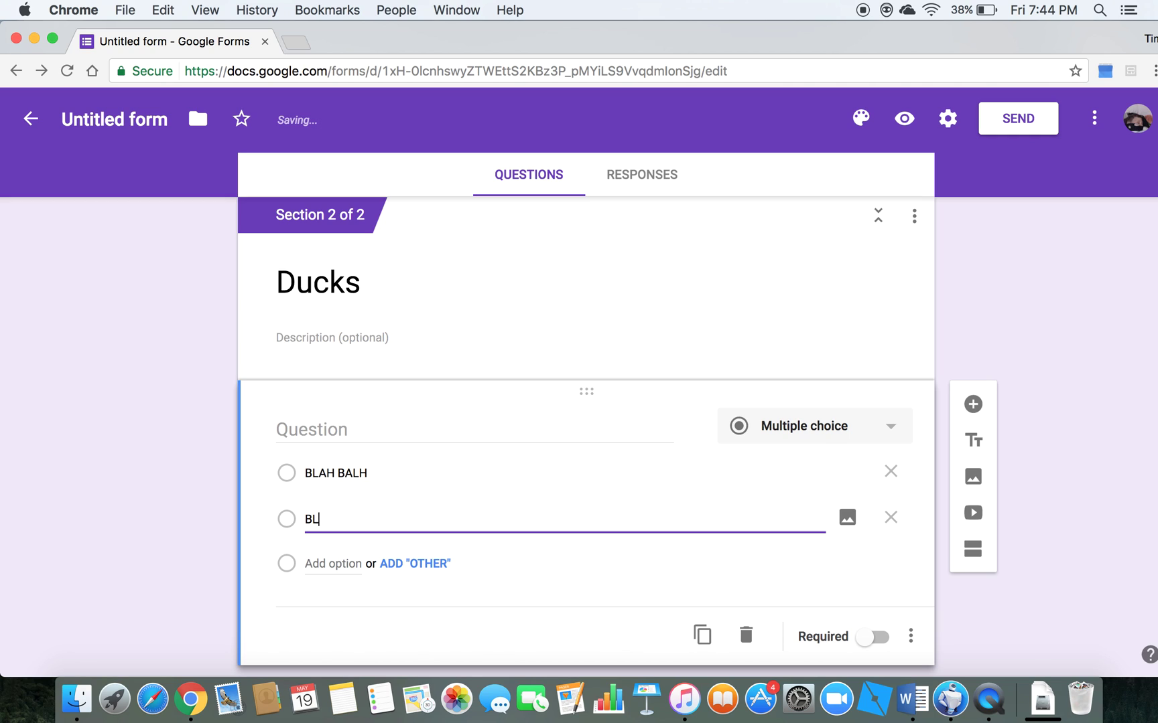
text(AH)
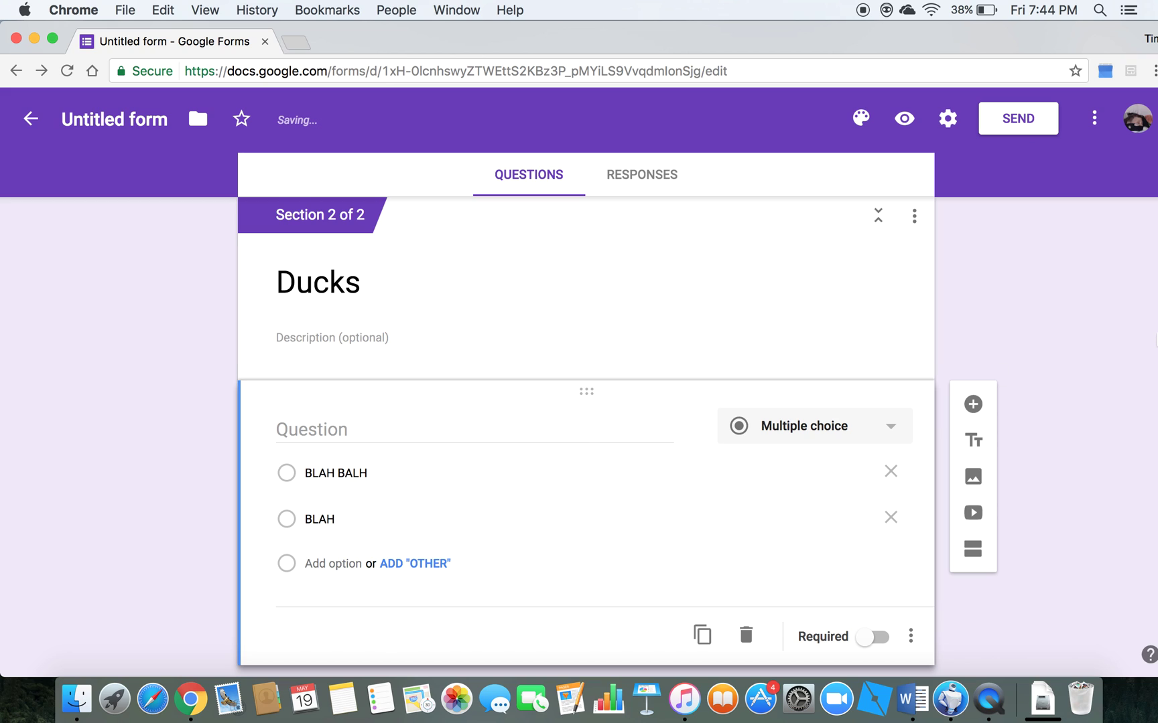
scroll(989, 450, up, 10)
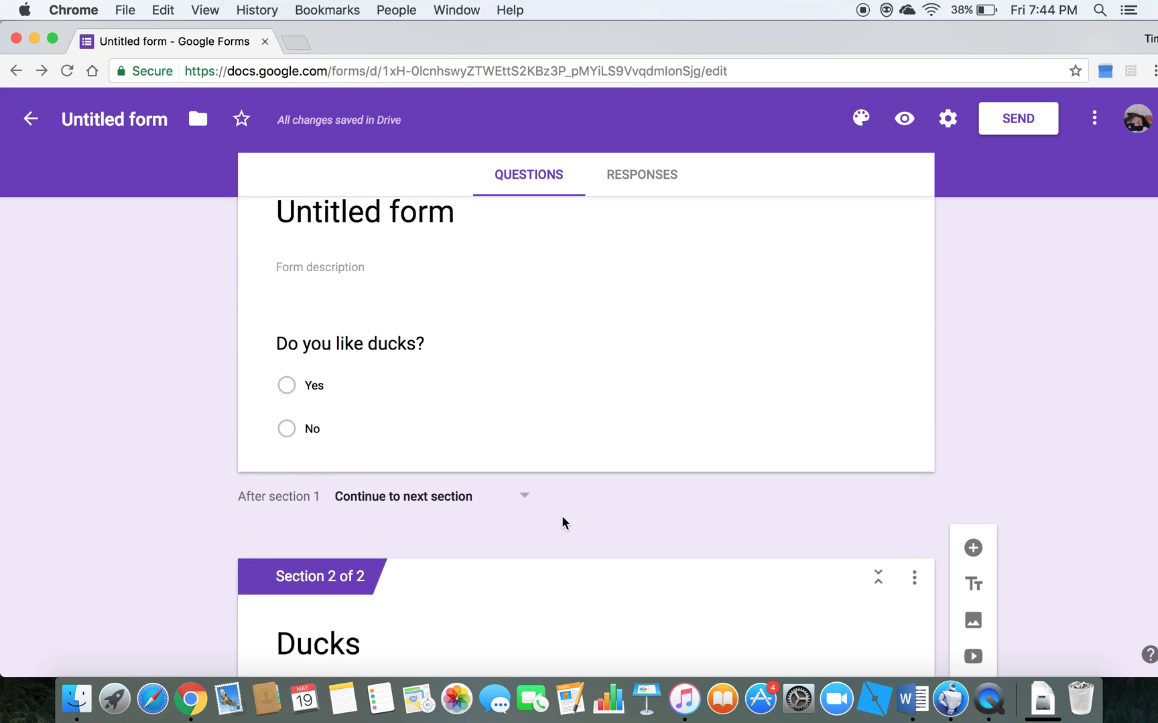
- Enable 'Go to section based on answer': Yes to section 2 (Ducks), No to Submit form
scroll(562, 523, up, 1)
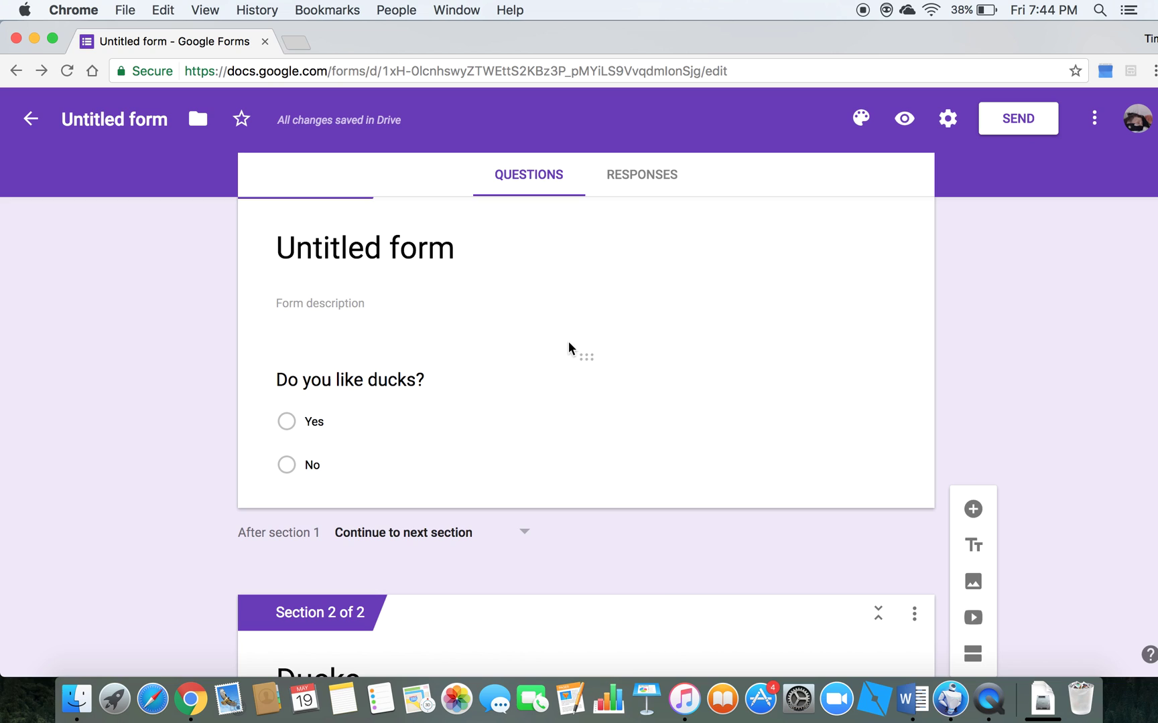
click(756, 468)
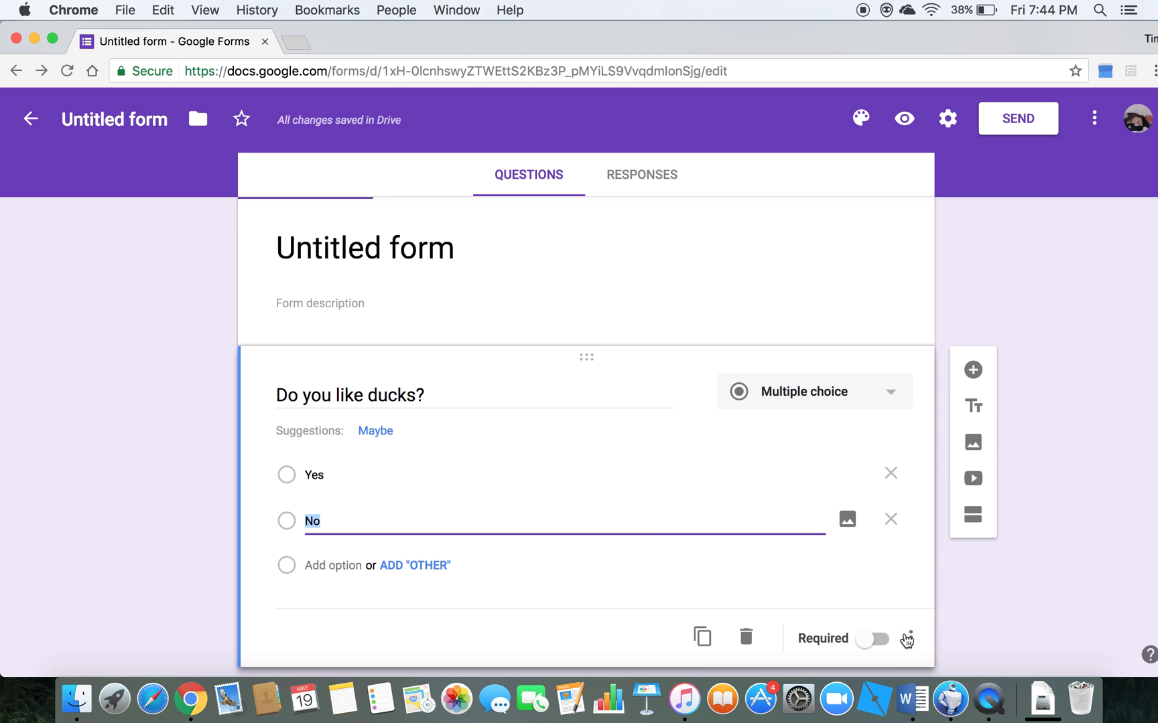
click(911, 641)
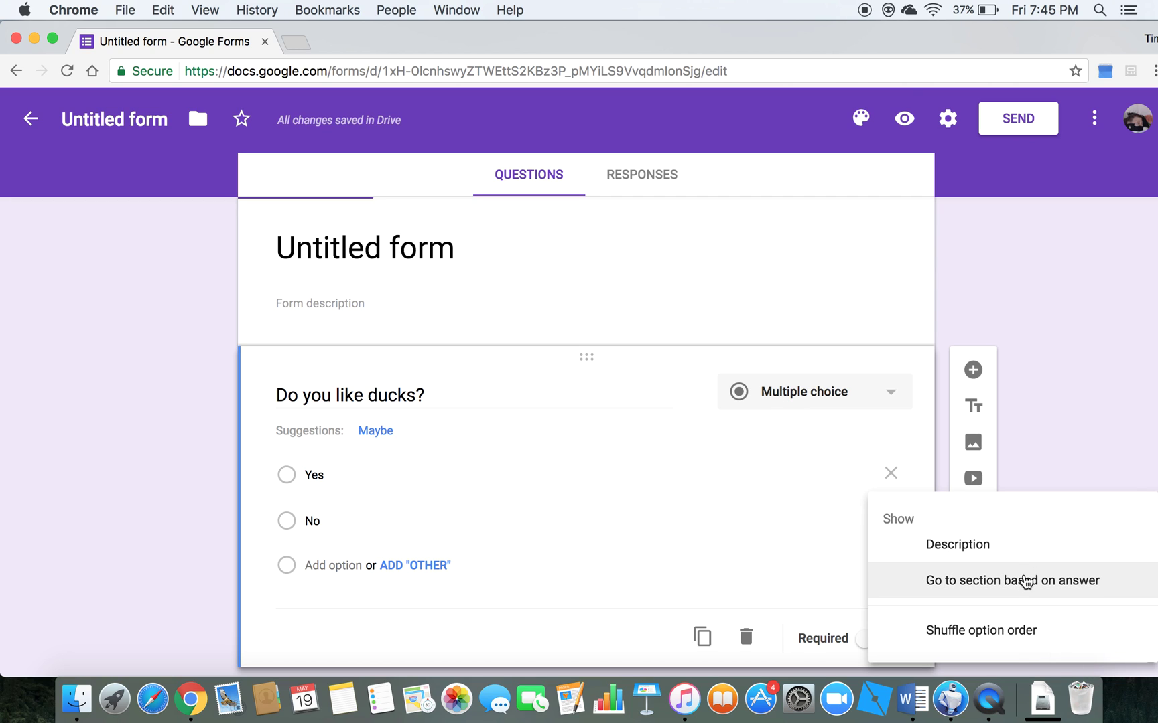
click(1027, 582)
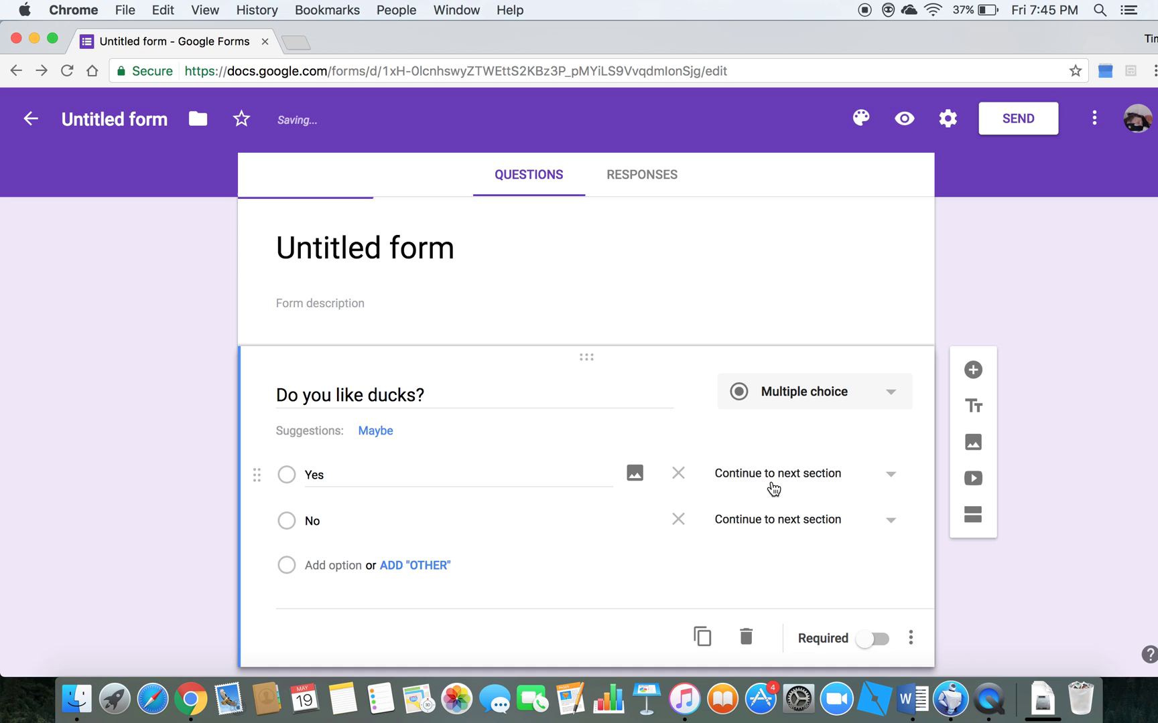
click(770, 484)
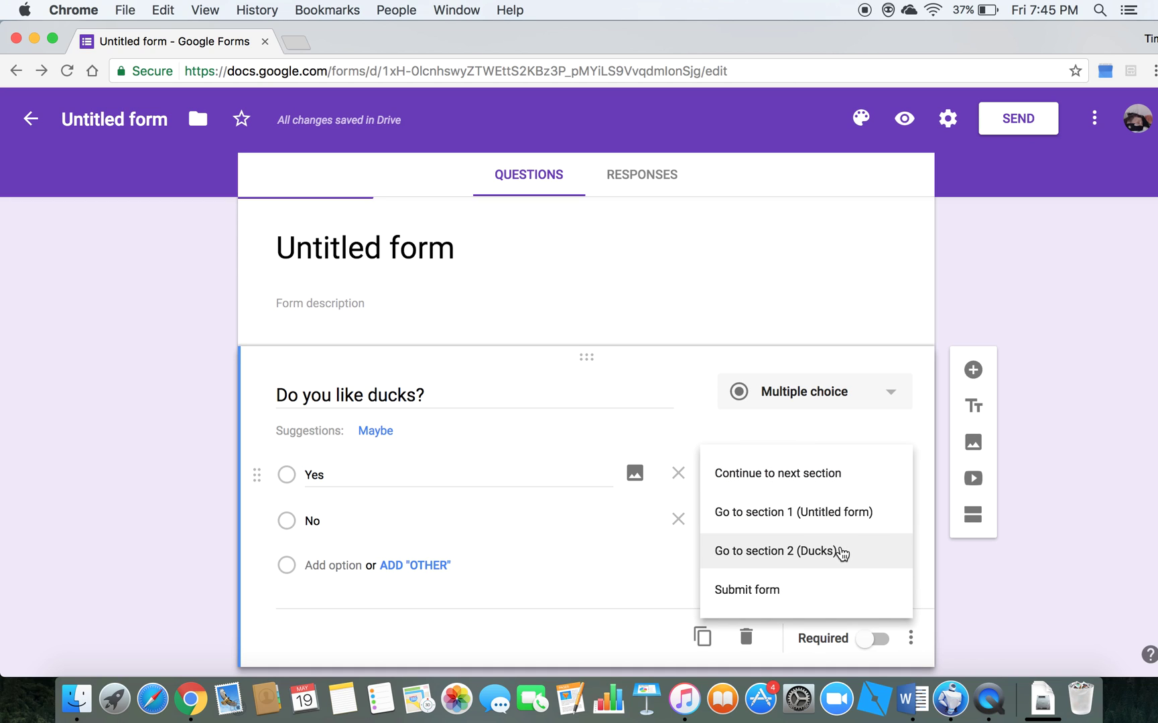
click(841, 552)
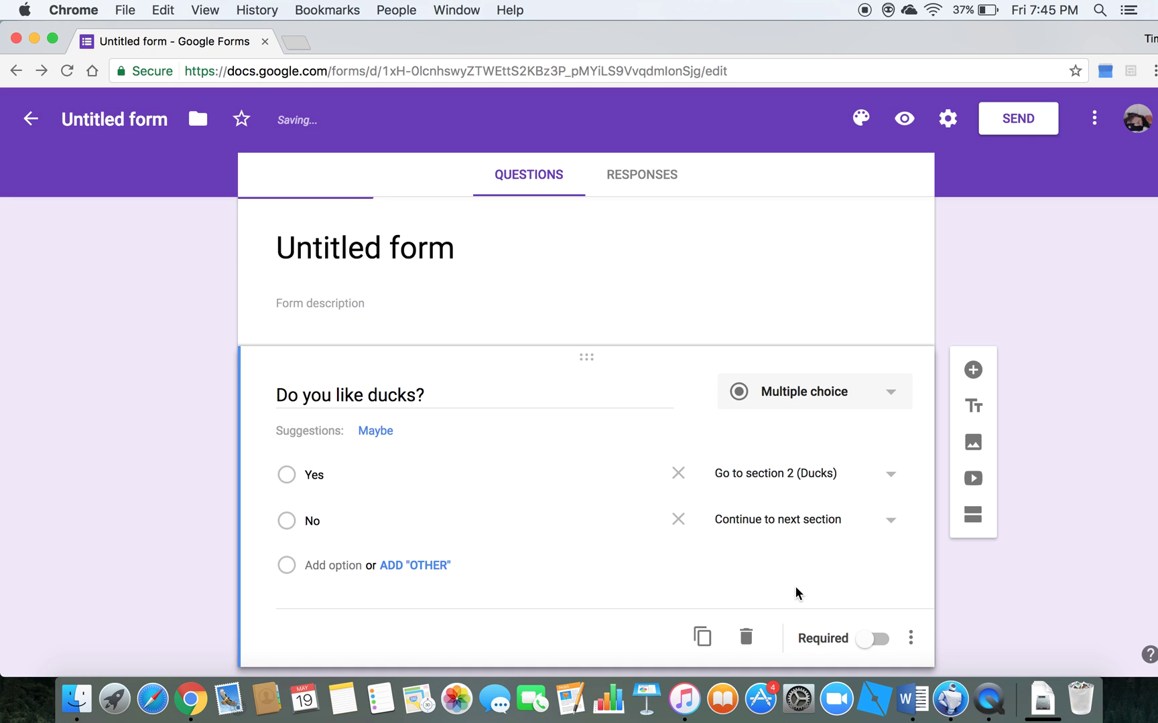
click(868, 527)
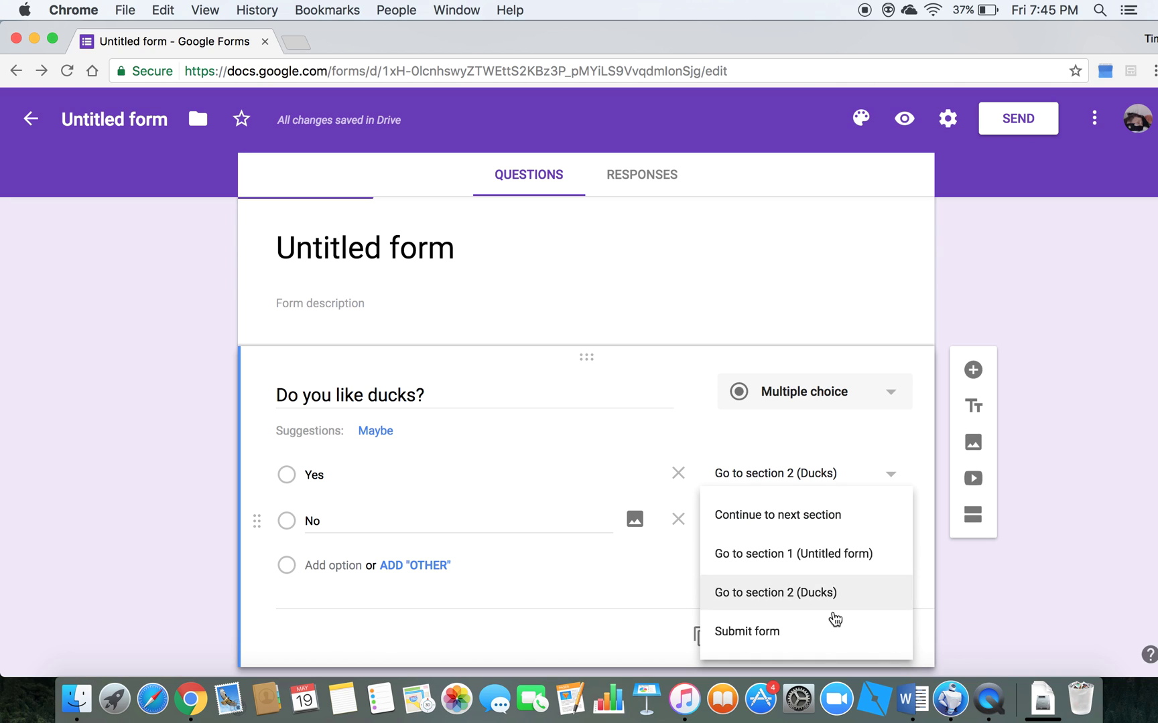
click(781, 639)
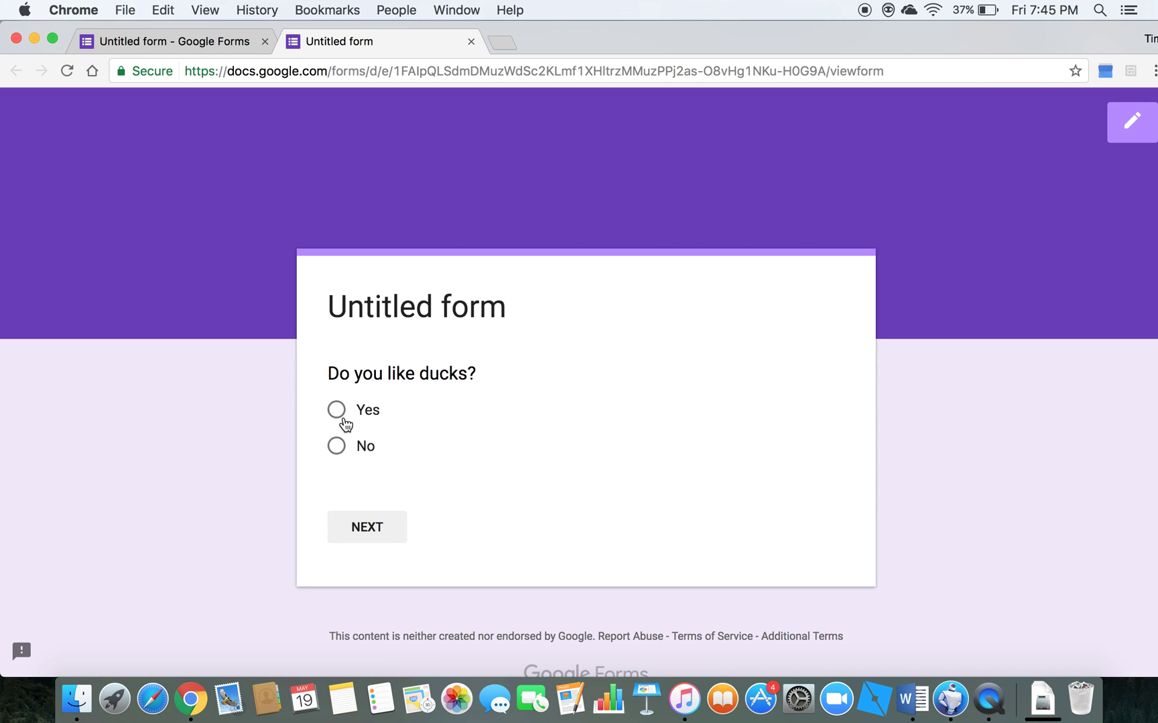
- Submit a preview test response answering Yes, then BLAH BALH in the Ducks section
click(337, 409)
click(375, 529)
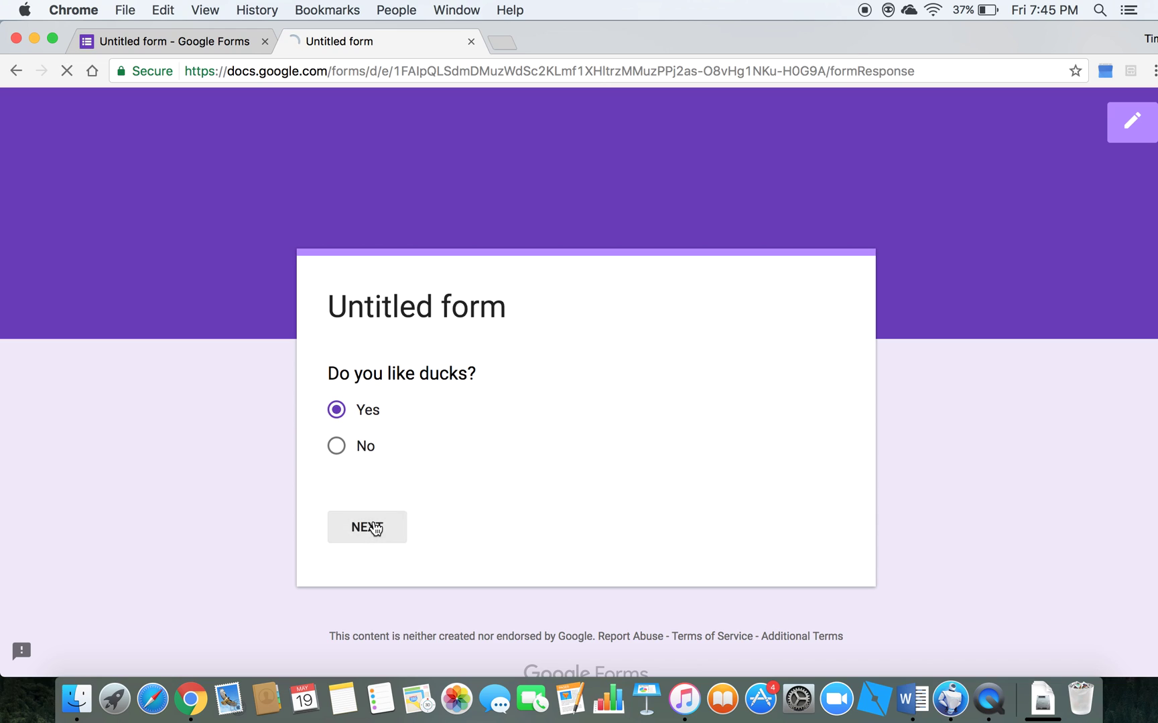
click(336, 438)
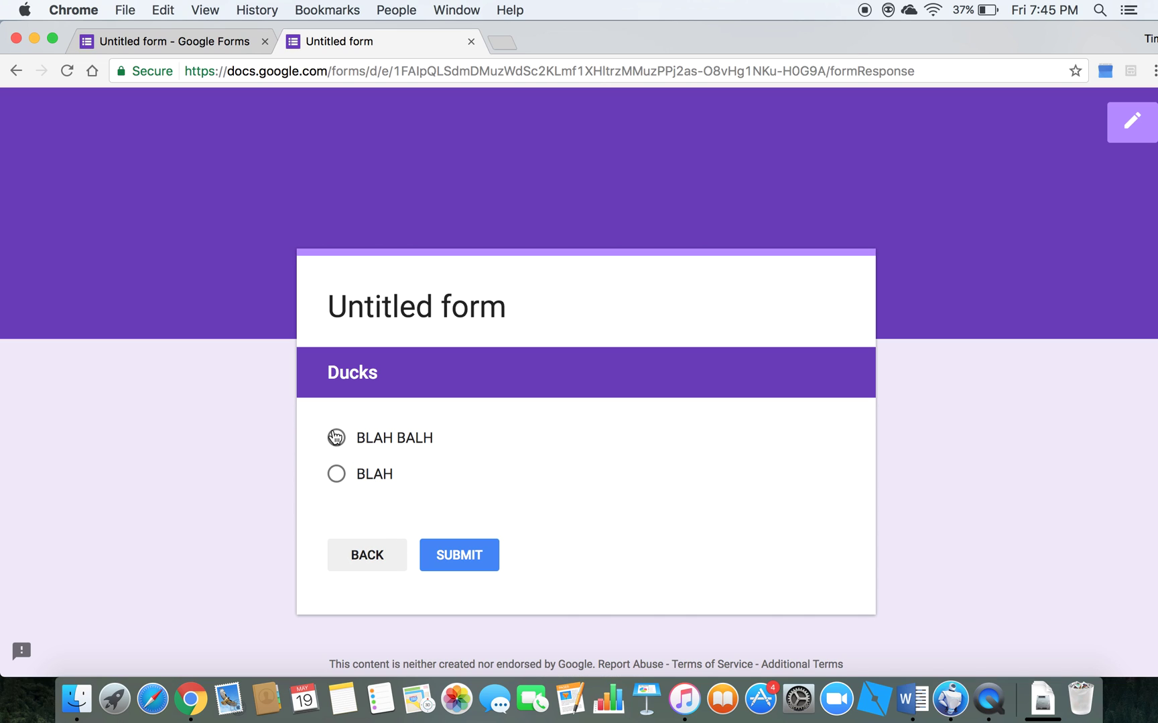
click(458, 562)
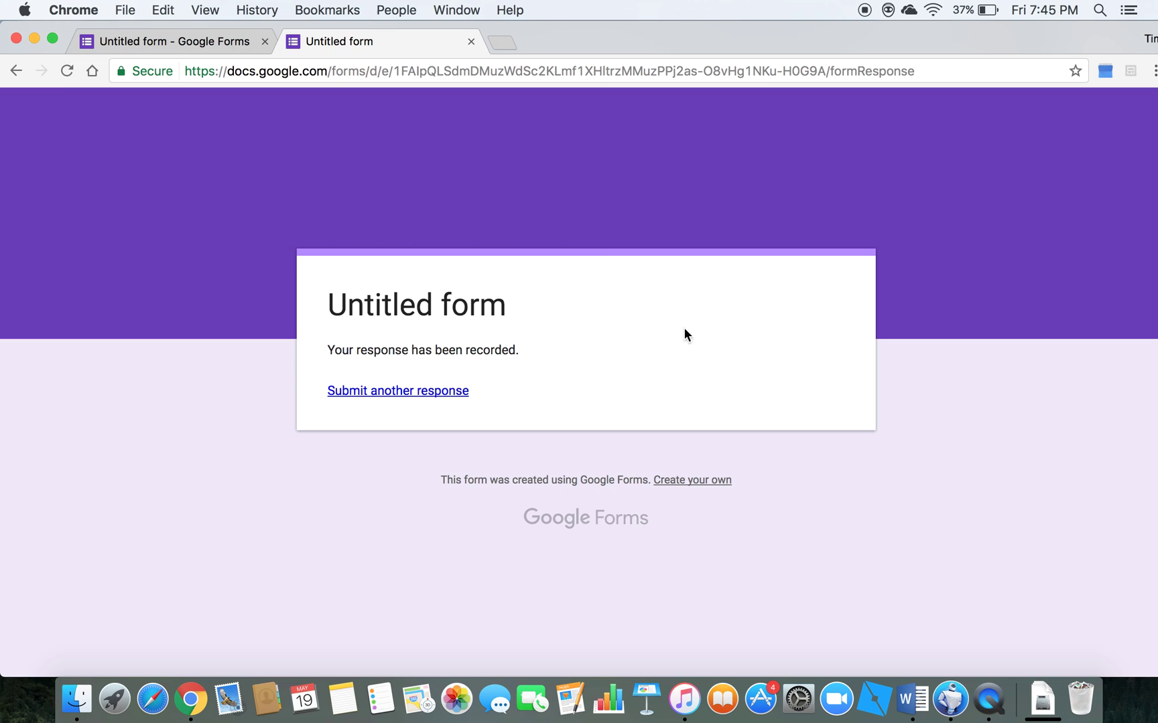
click(18, 71)
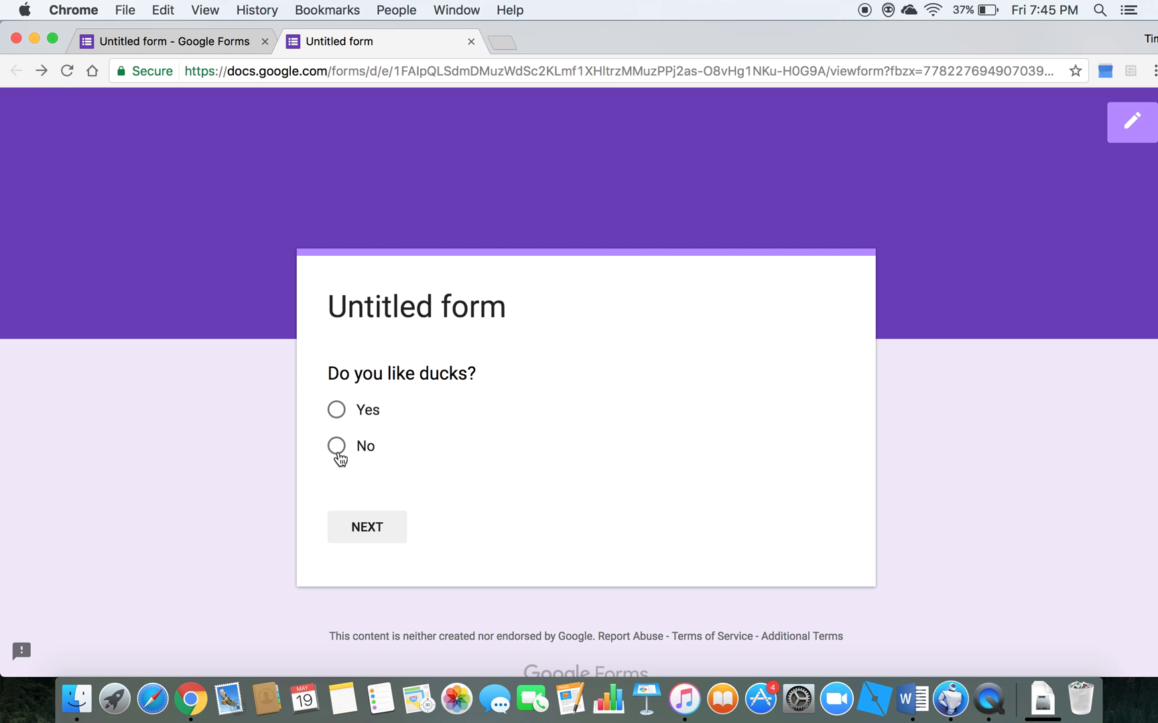
- Submit a second test response answering No, returning to the first page
click(387, 527)
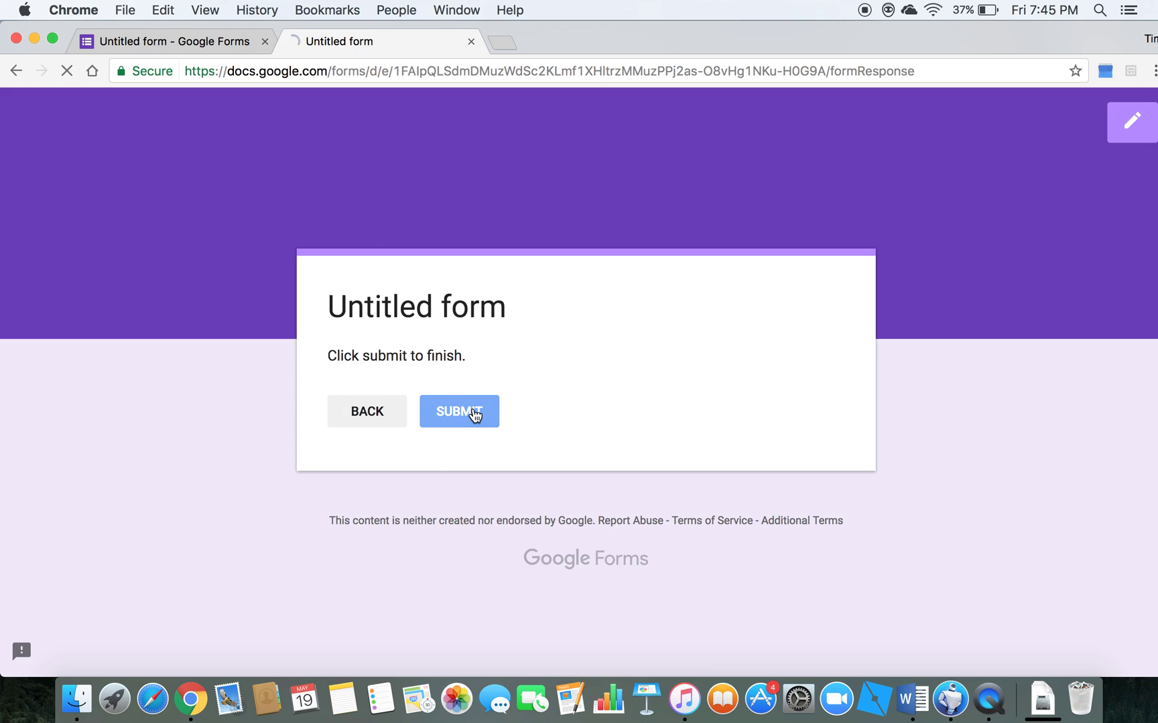
click(474, 411)
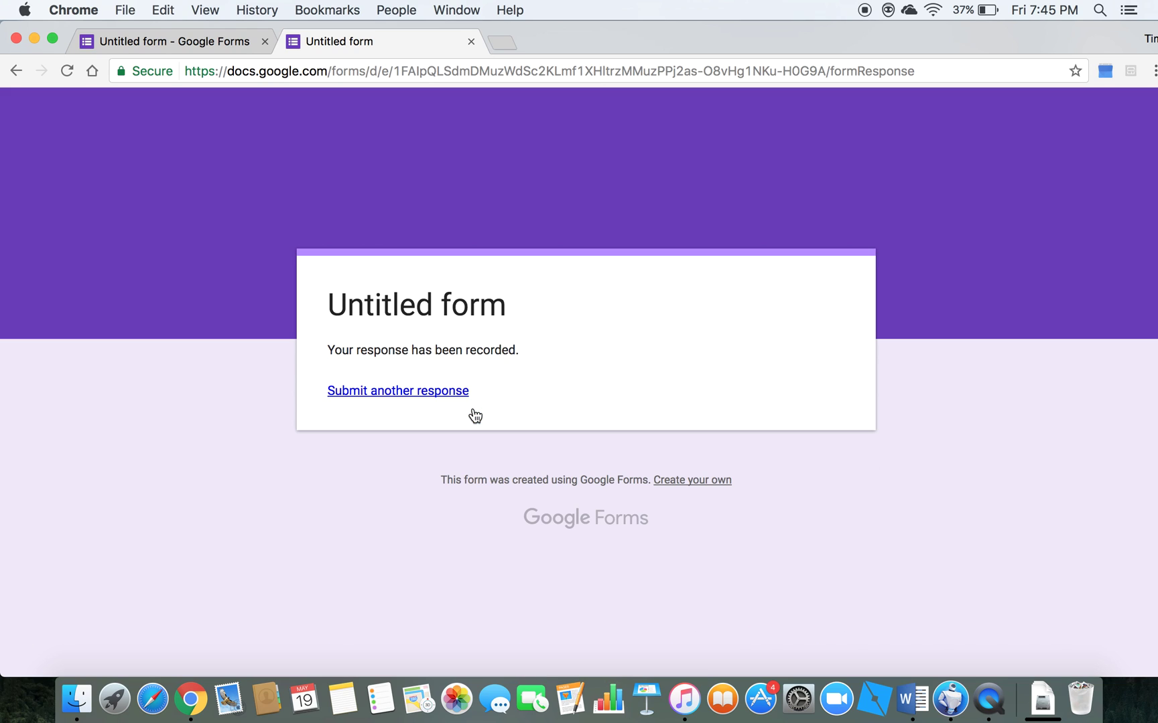
click(14, 77)
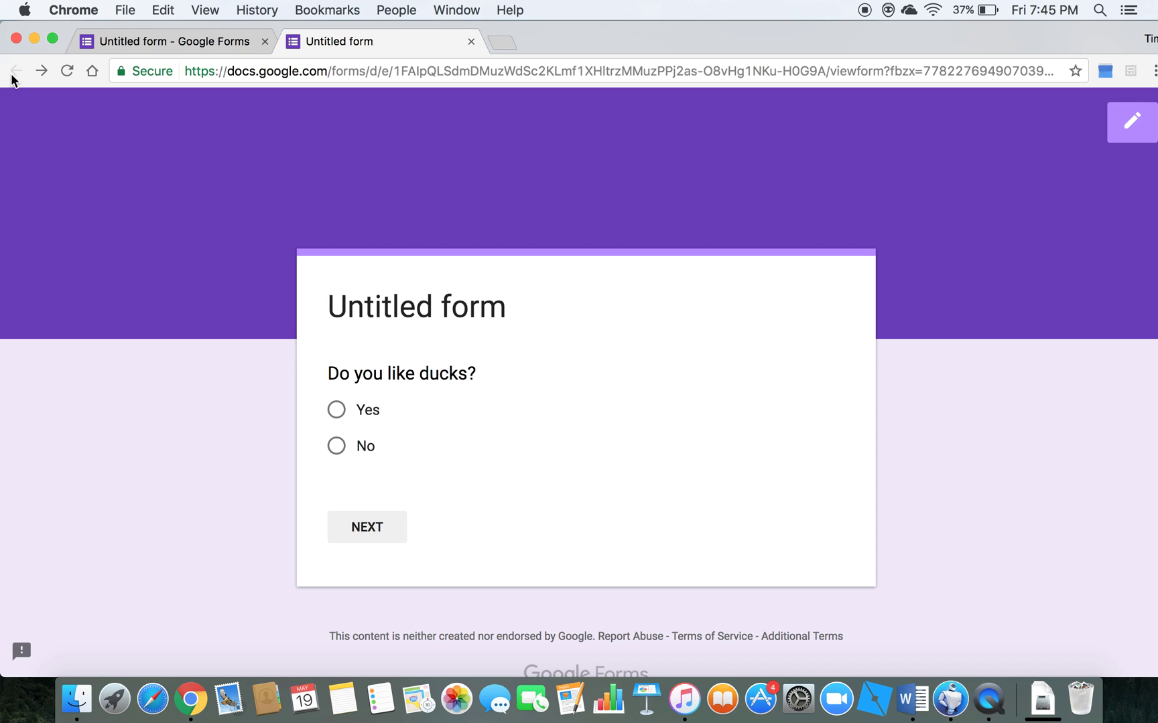
- Close the preview and delete all responses from the Responses tab, leaving 0 responses
click(471, 42)
click(663, 174)
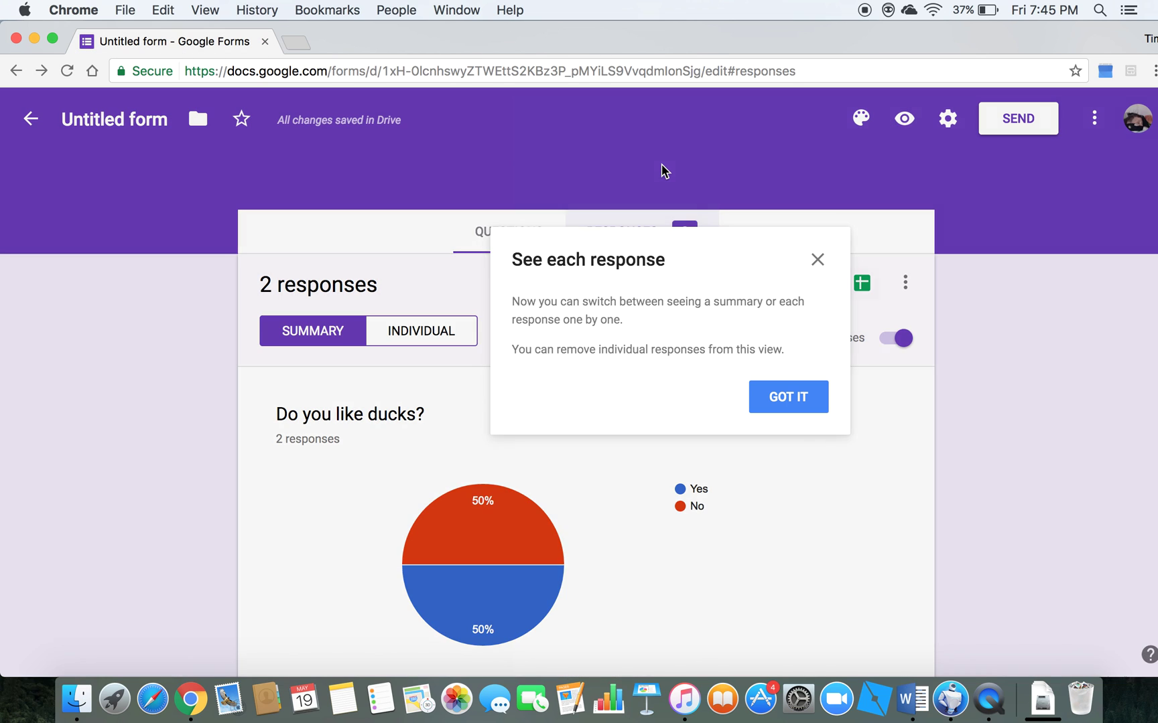
click(820, 397)
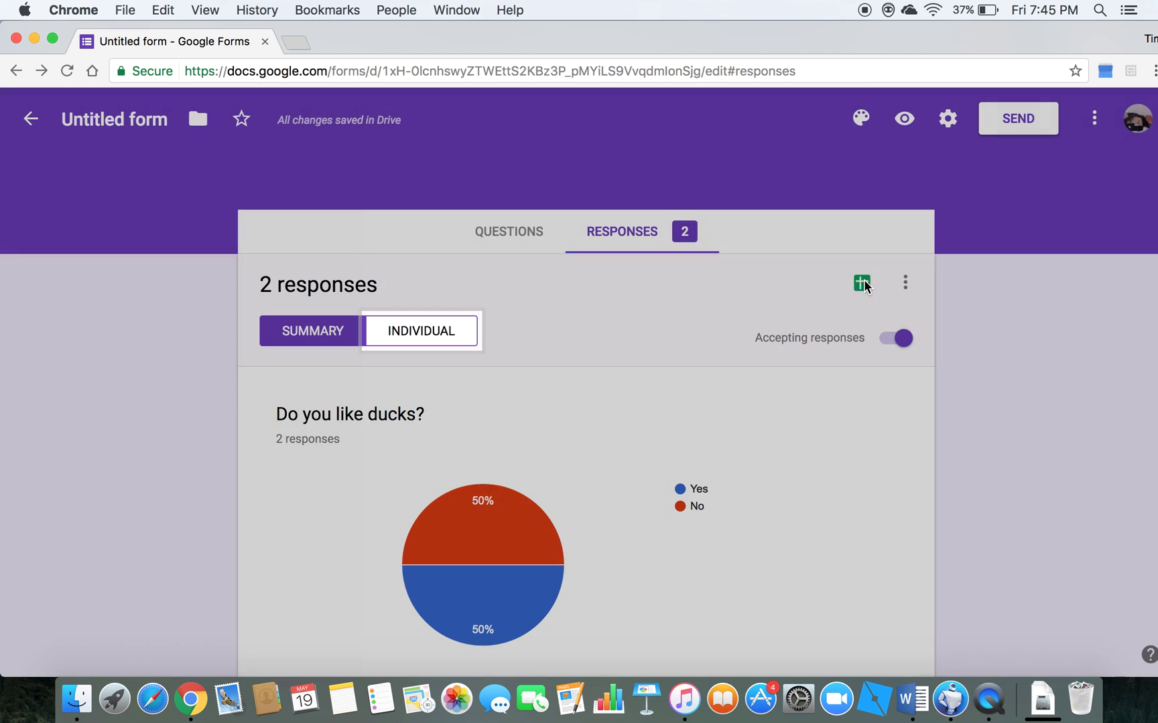
click(903, 286)
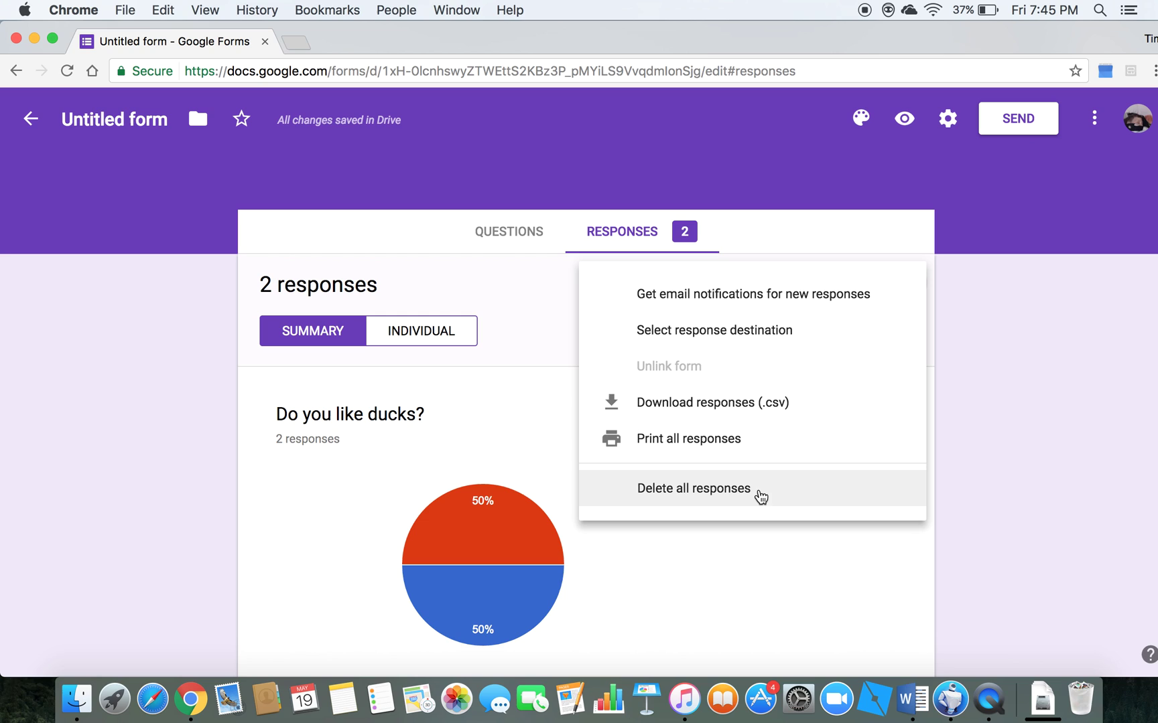
click(757, 491)
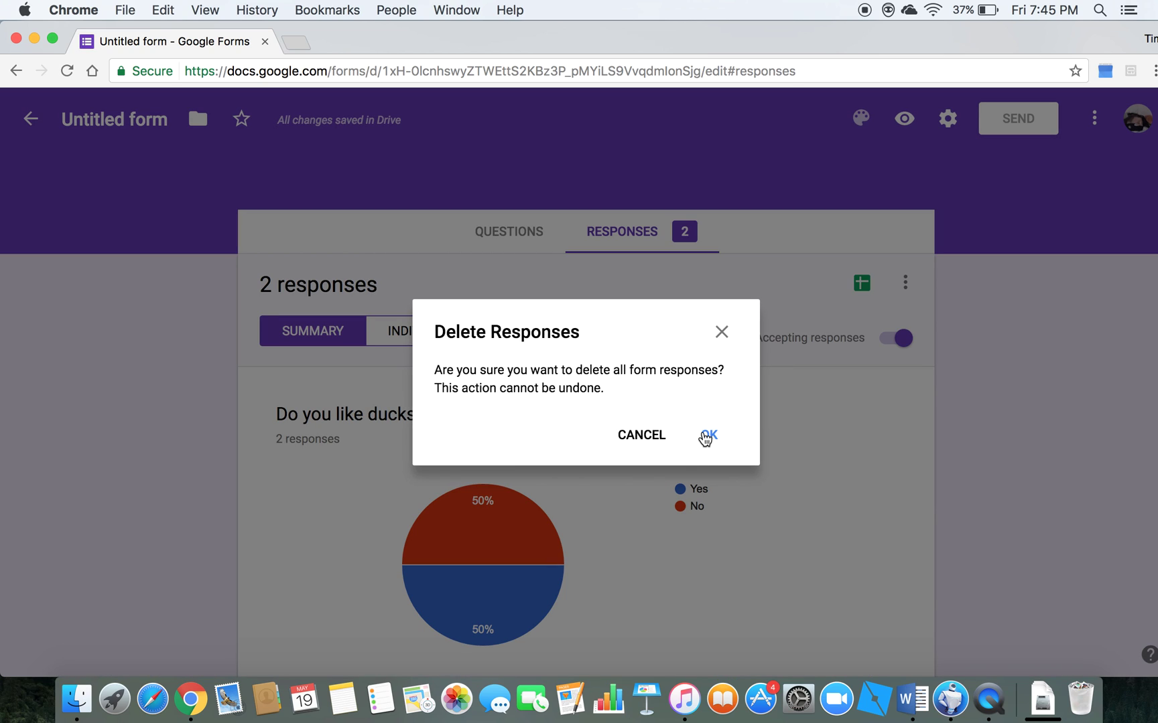
click(706, 436)
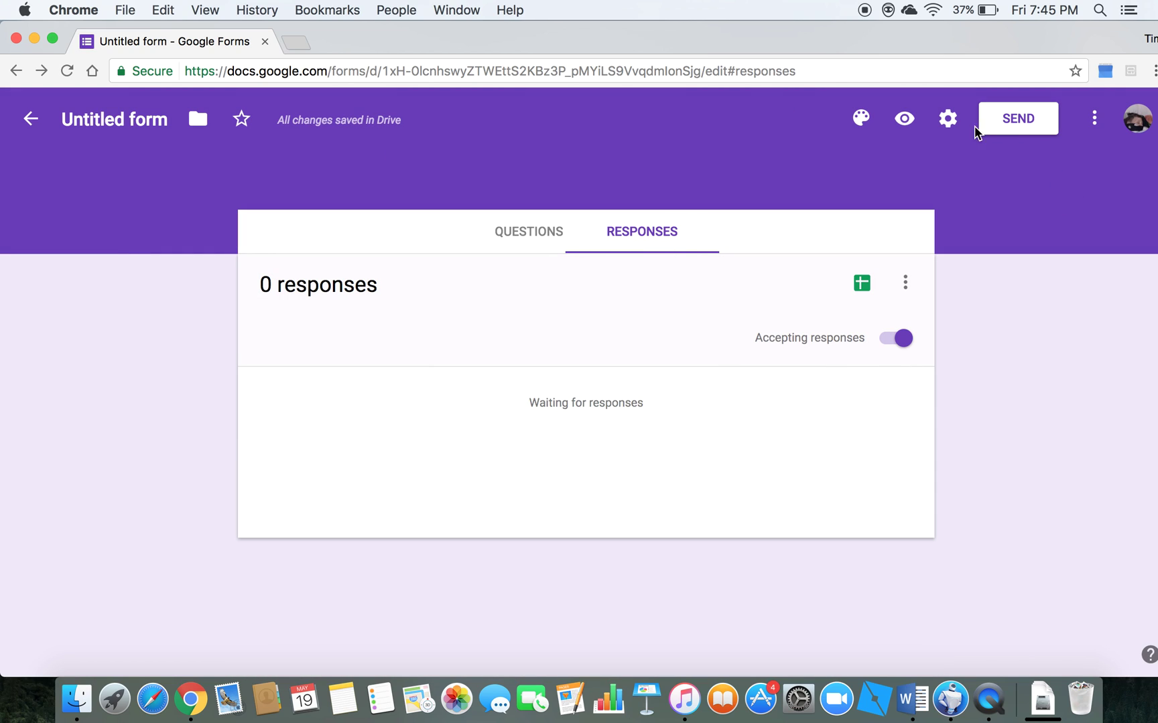
- Switch the theme colour to blue, preview it, and briefly open and close Settings
click(863, 121)
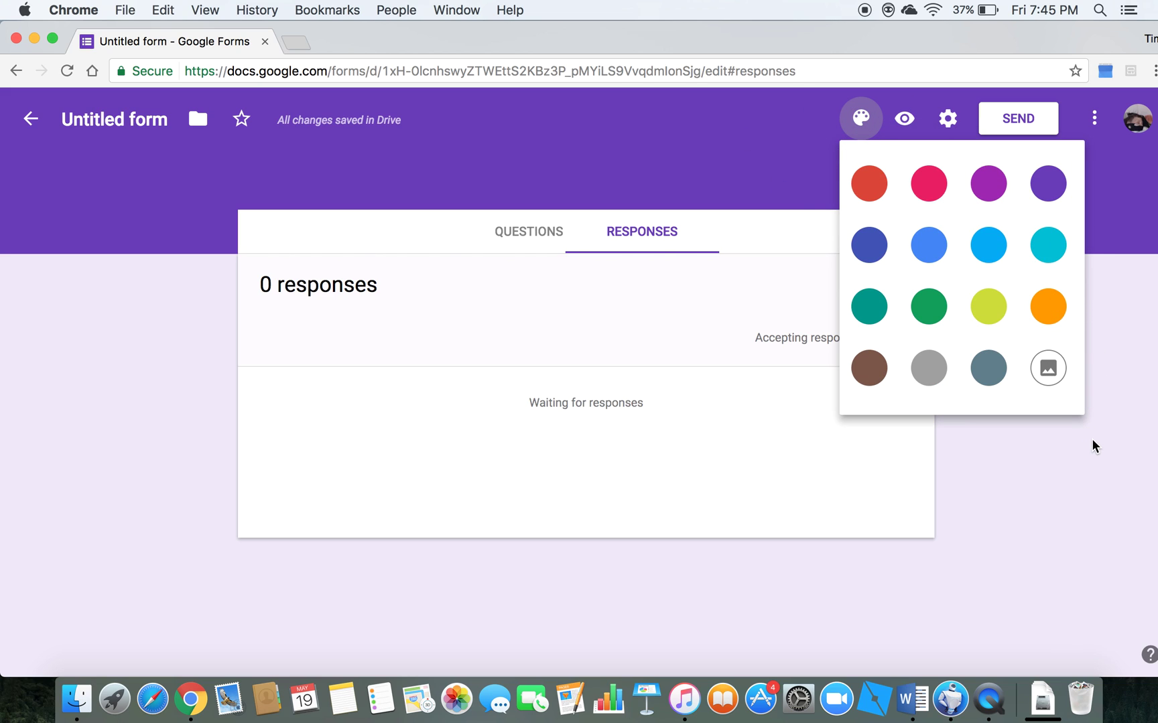
click(942, 245)
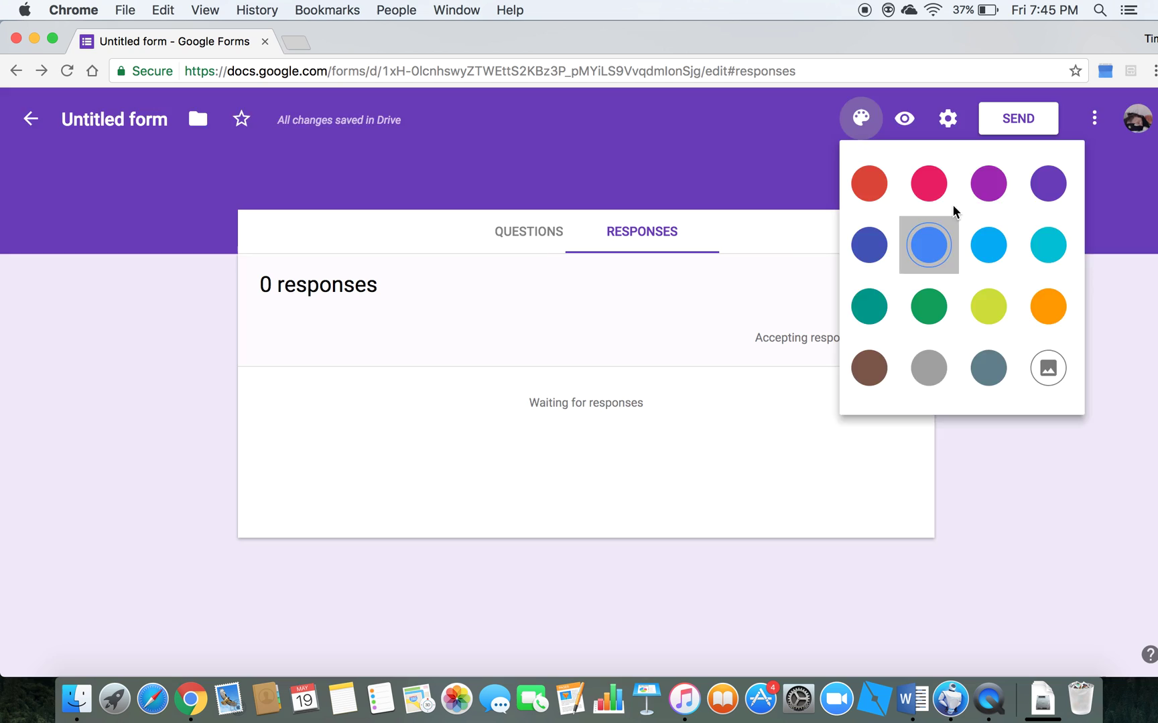
click(906, 119)
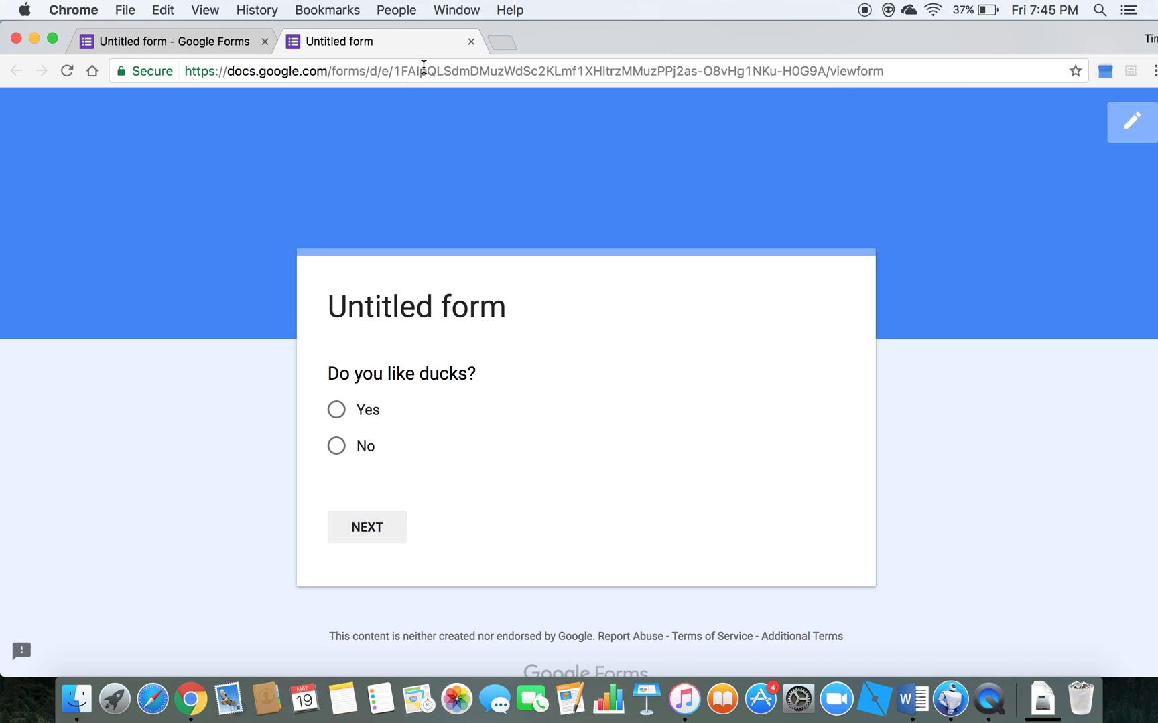
click(471, 42)
click(951, 124)
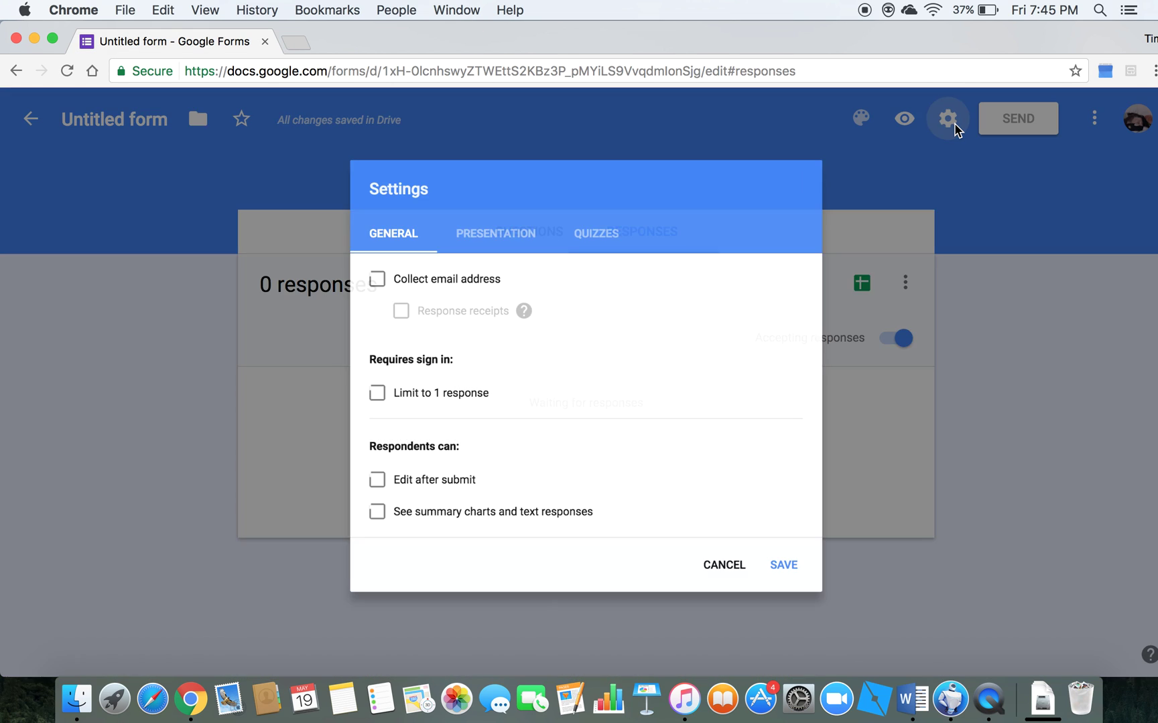
click(838, 486)
click(864, 112)
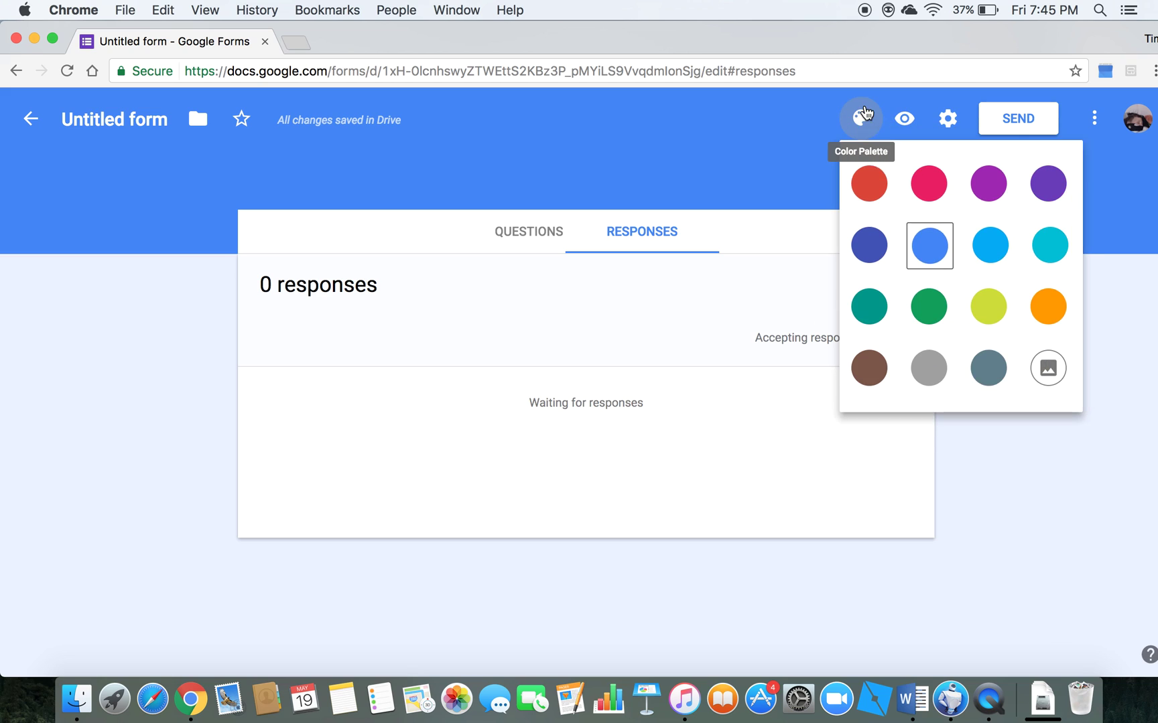
- Apply the dark blue spiderweb header image from the Work and School theme gallery
click(1048, 370)
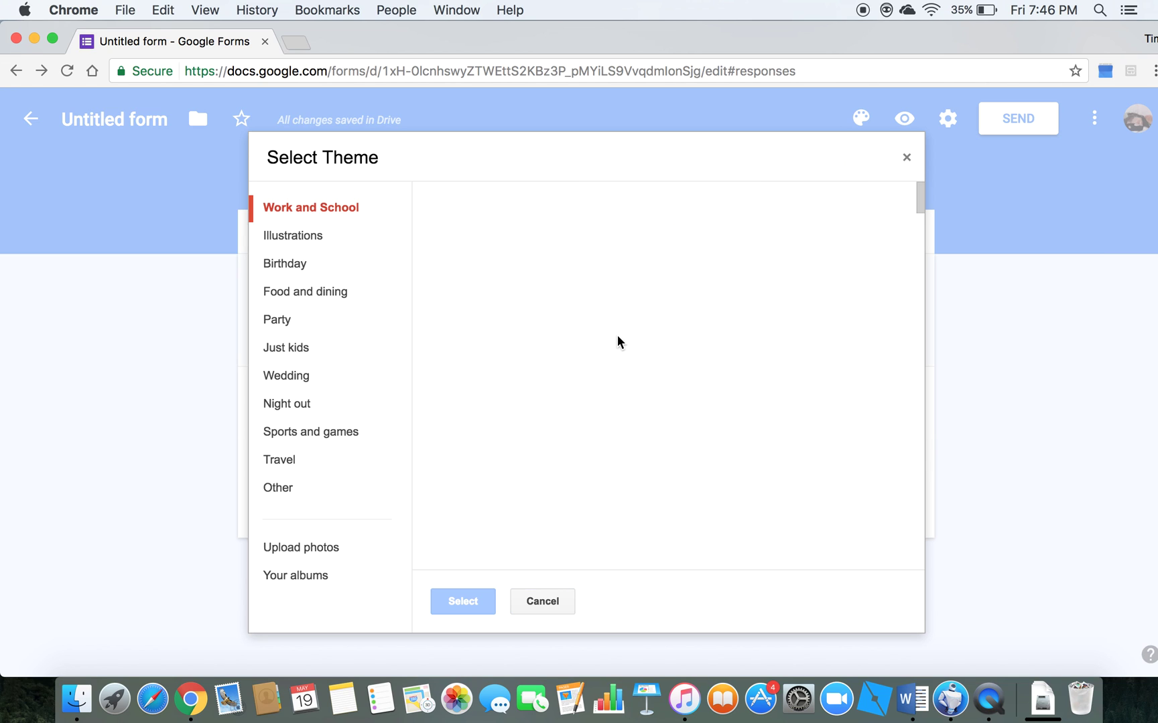
click(359, 375)
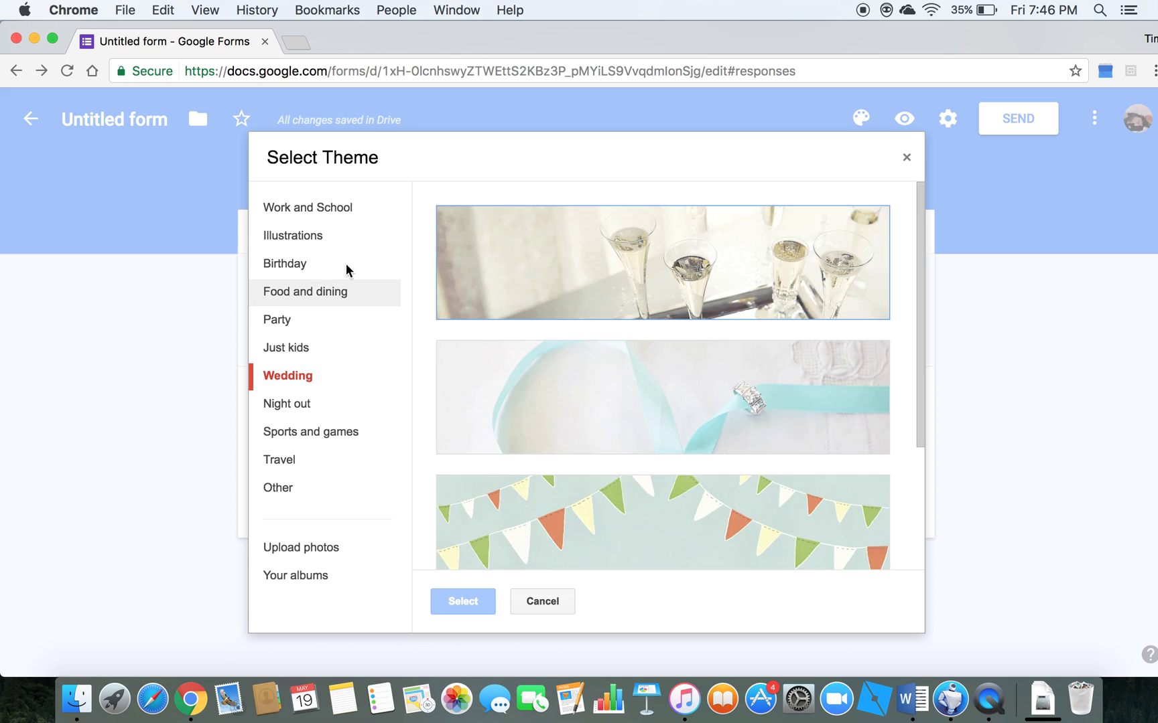
click(347, 268)
click(342, 210)
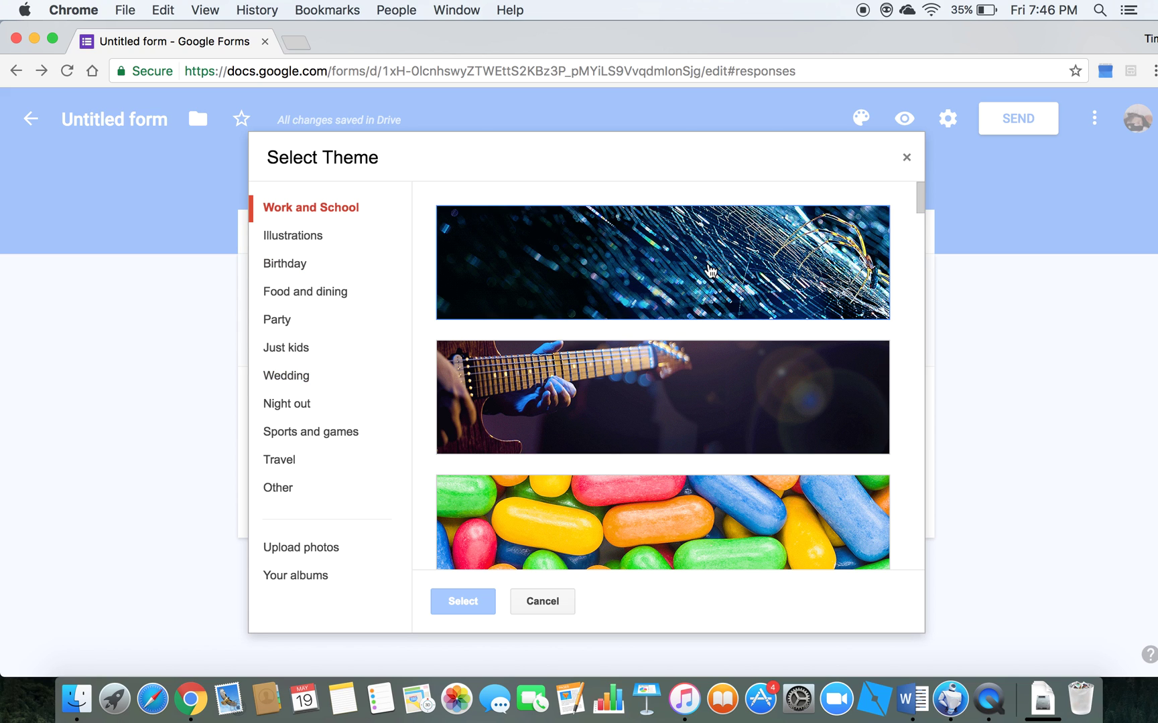
click(711, 272)
click(465, 609)
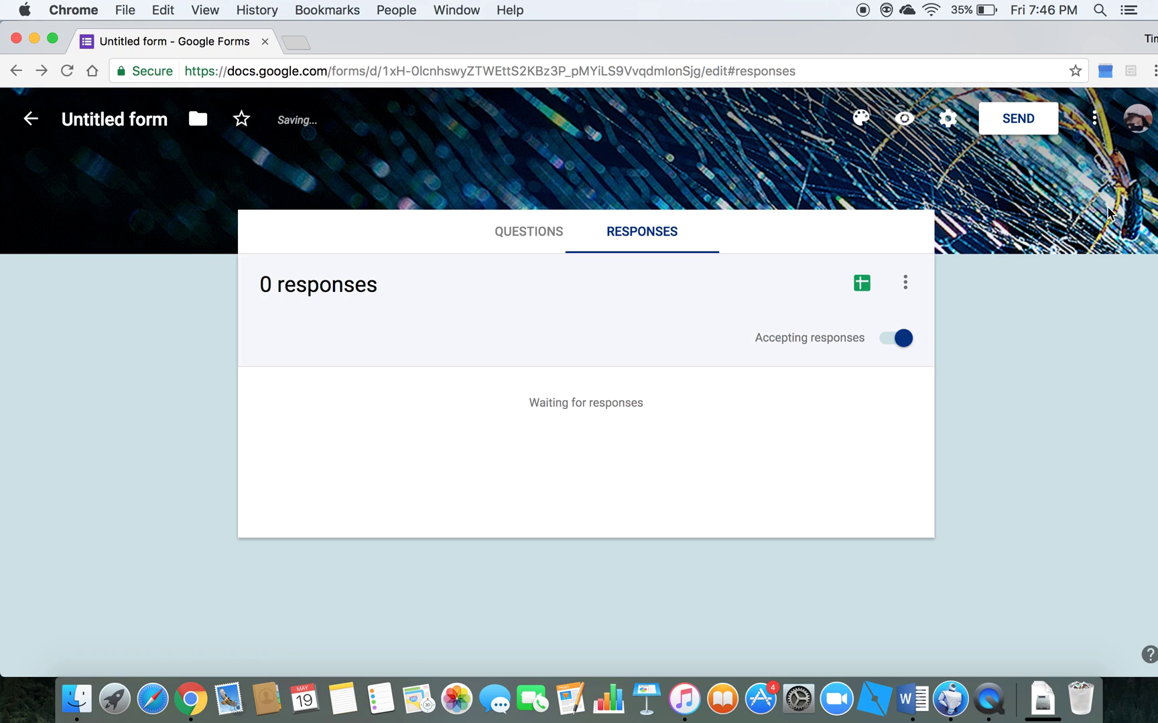
click(860, 118)
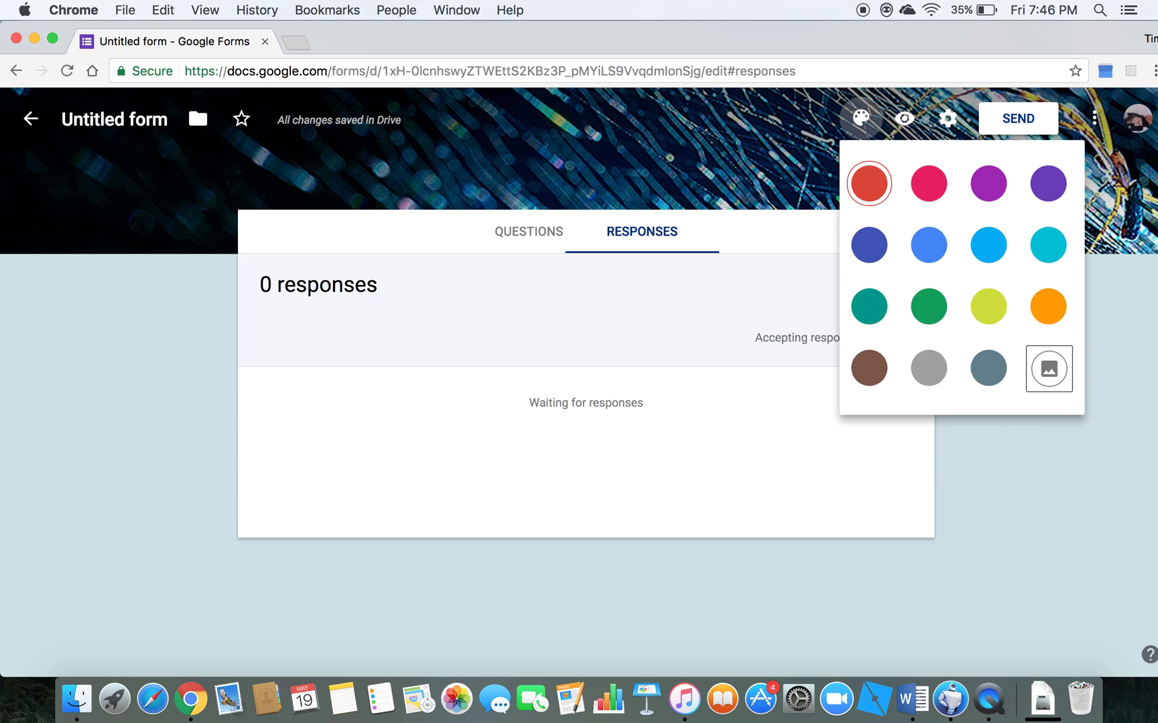
click(1152, 362)
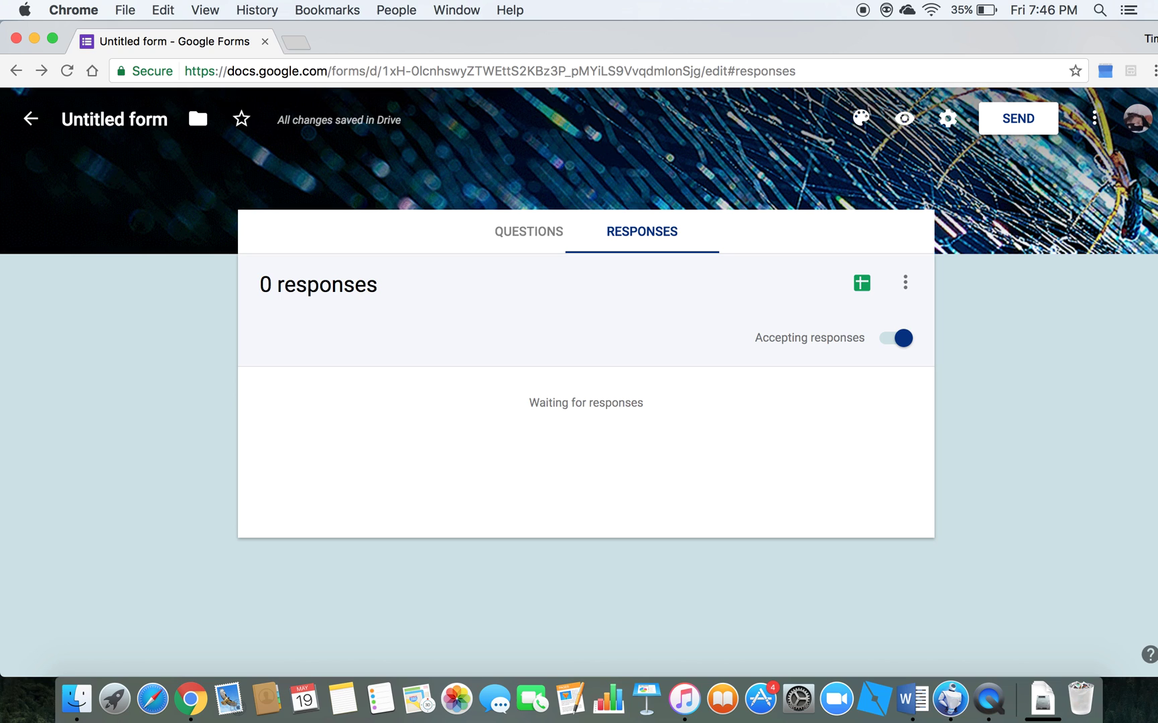
- Go back to the Questions tab and scroll through Section 1 and the Ducks section
click(528, 243)
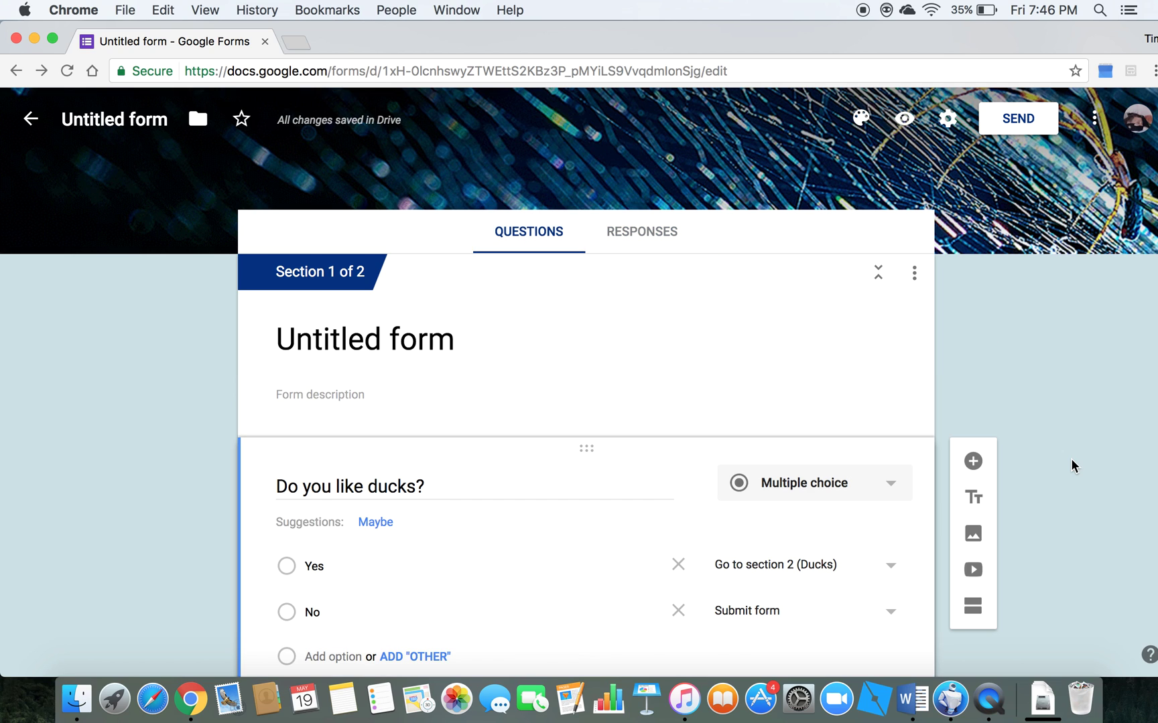
key(super+bracketleft)
key(super+bracketright)
key(super+bracketleft)
key(super+bracketright)
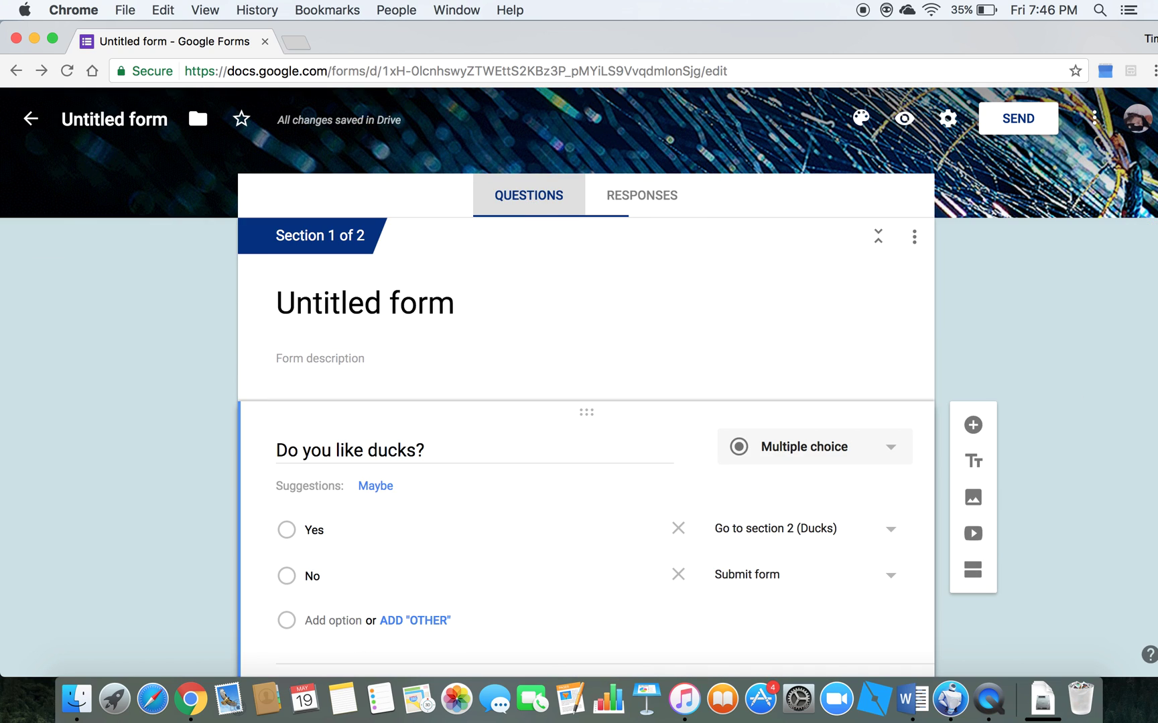
scroll(586, 436, down, 5)
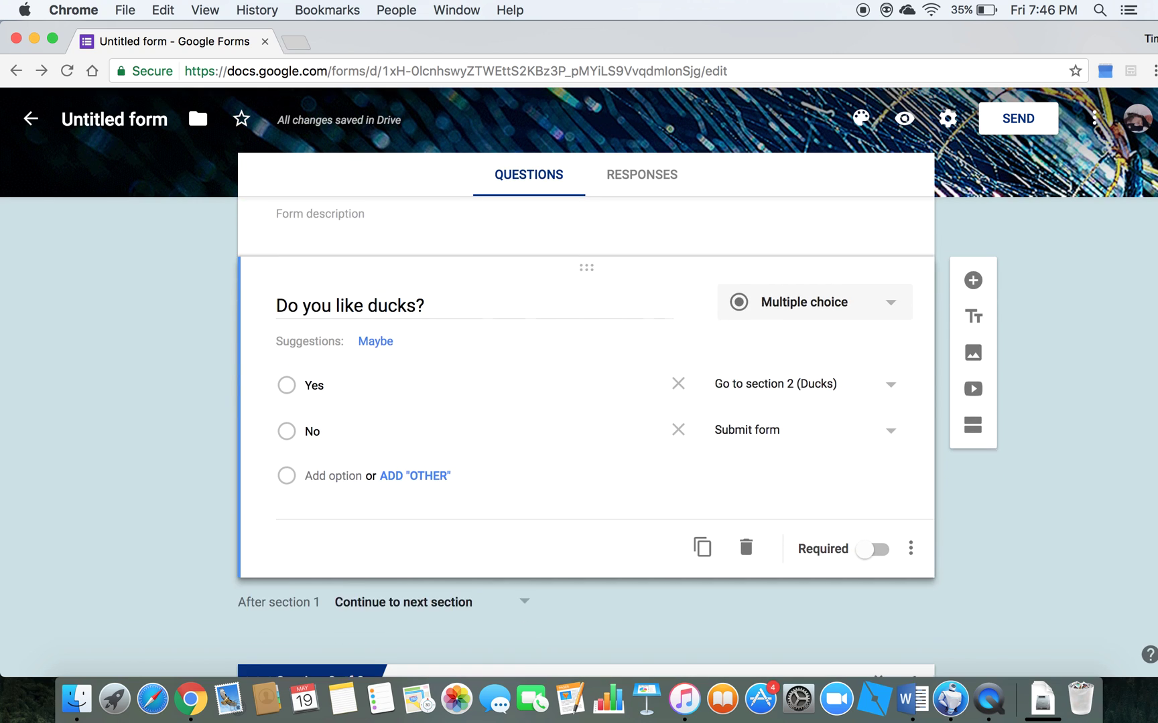
scroll(586, 435, down, 3)
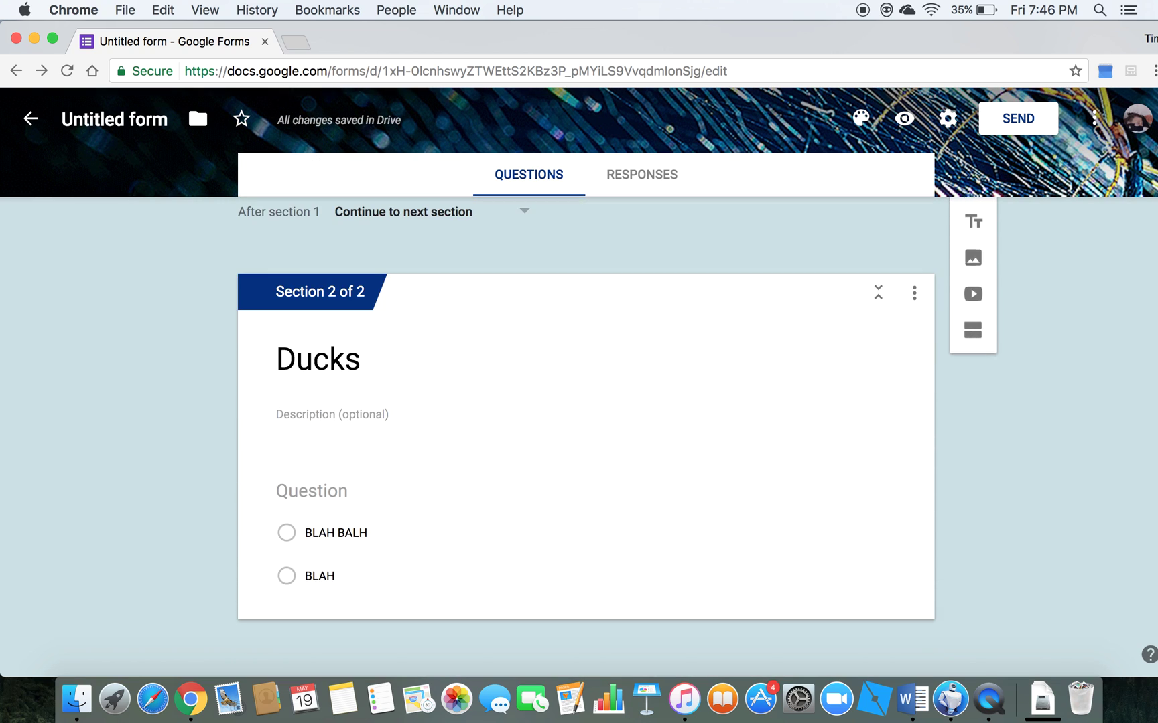
scroll(586, 435, up, 2)
scroll(586, 435, up, 5)
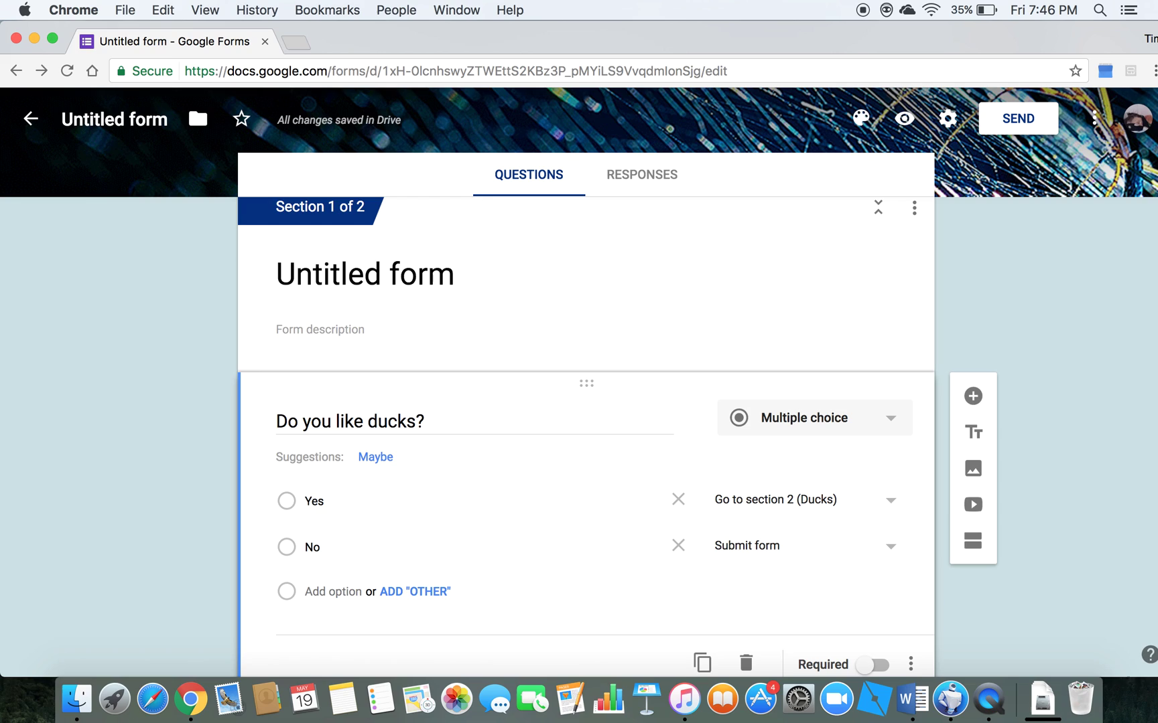